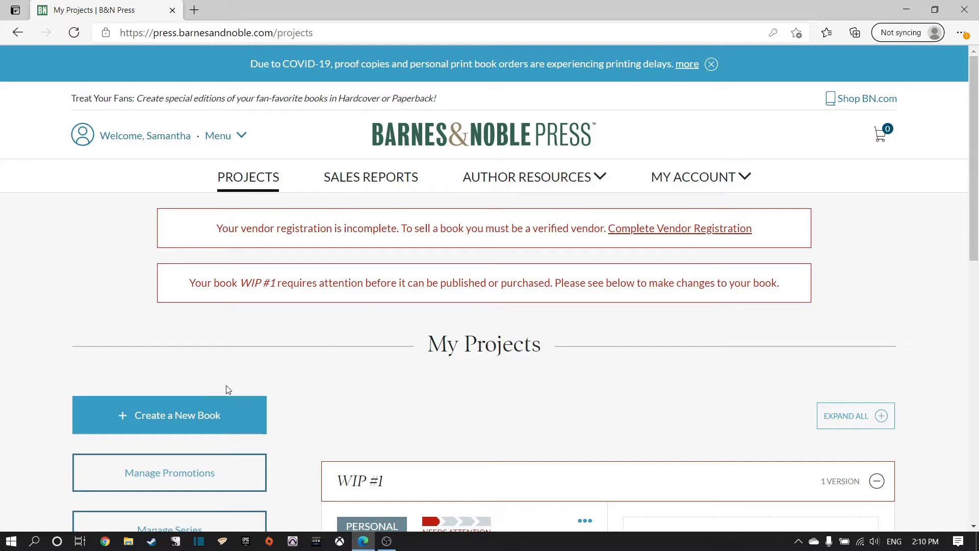
- Start a new book project and choose Print as the book type
click(171, 423)
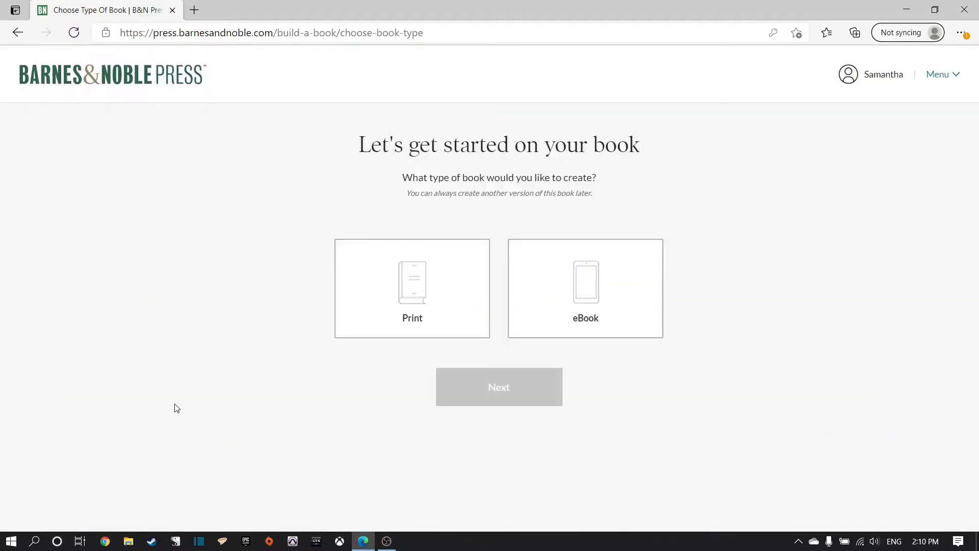
click(428, 292)
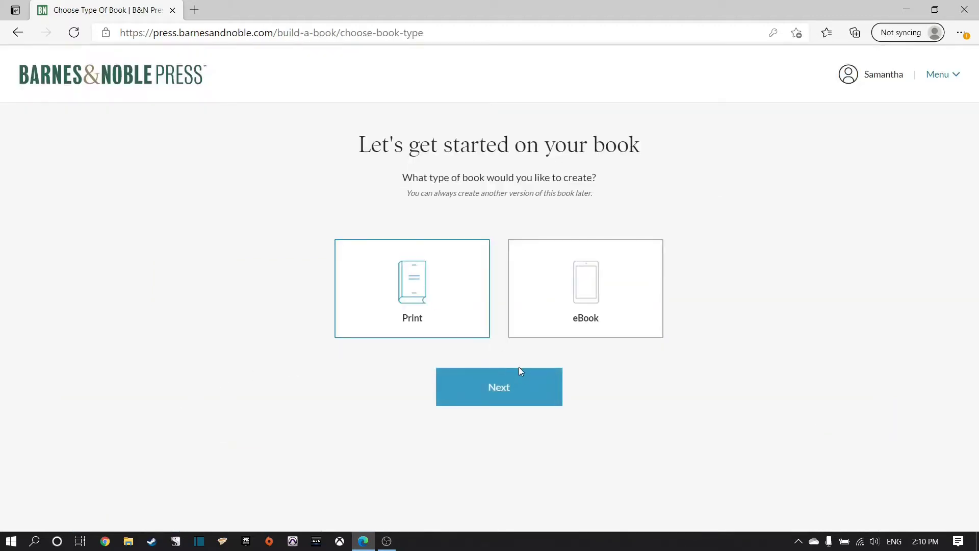
click(515, 389)
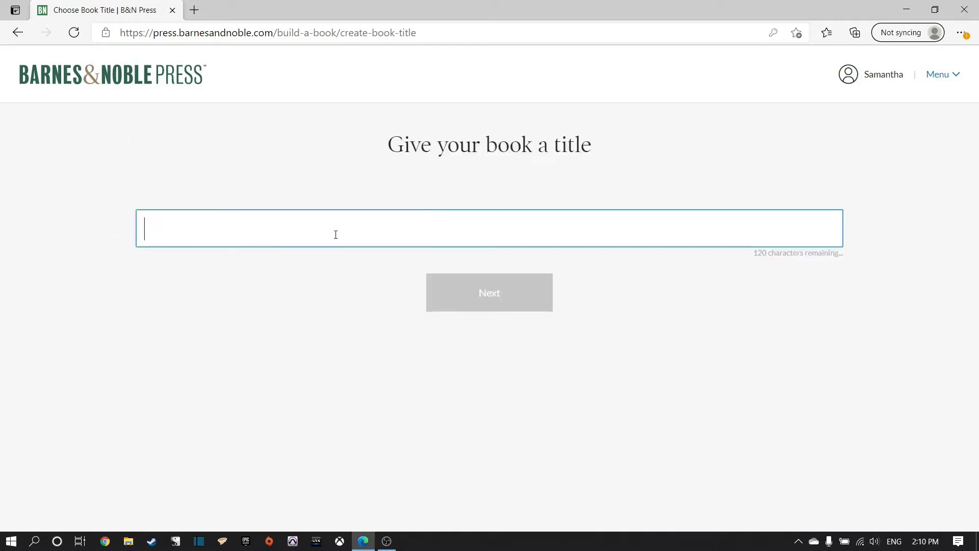
- Title the book "Tutorial Book" and keep it personal rather than selling it
text(Tutorial )
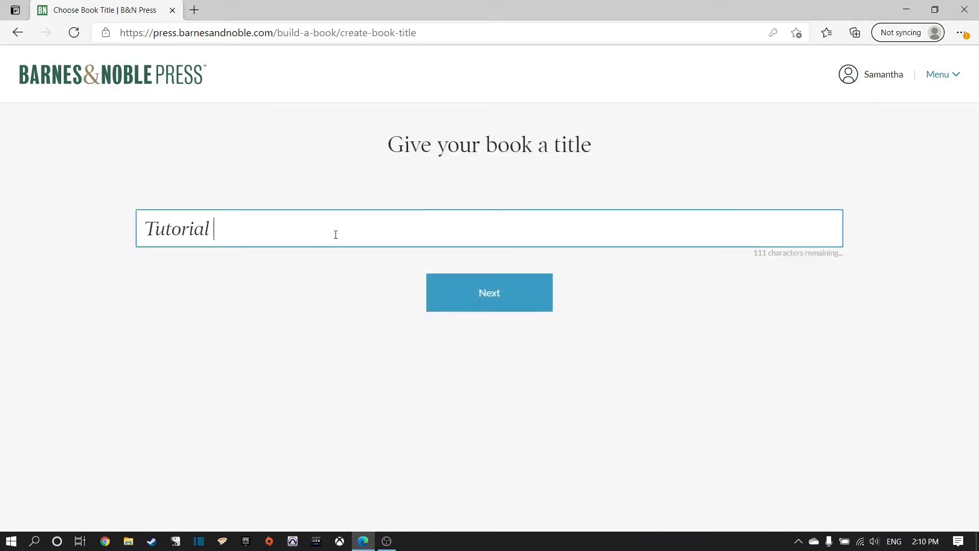
text(Book)
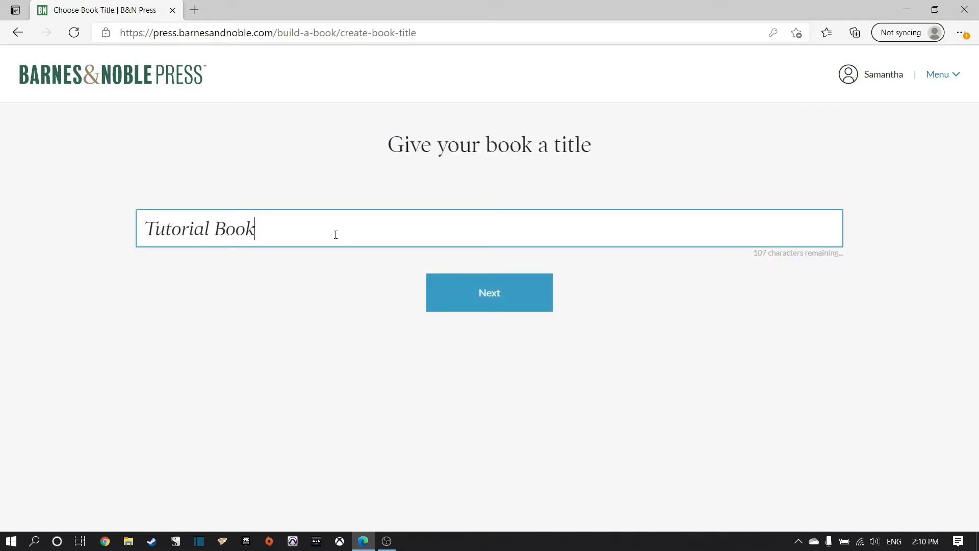
click(496, 305)
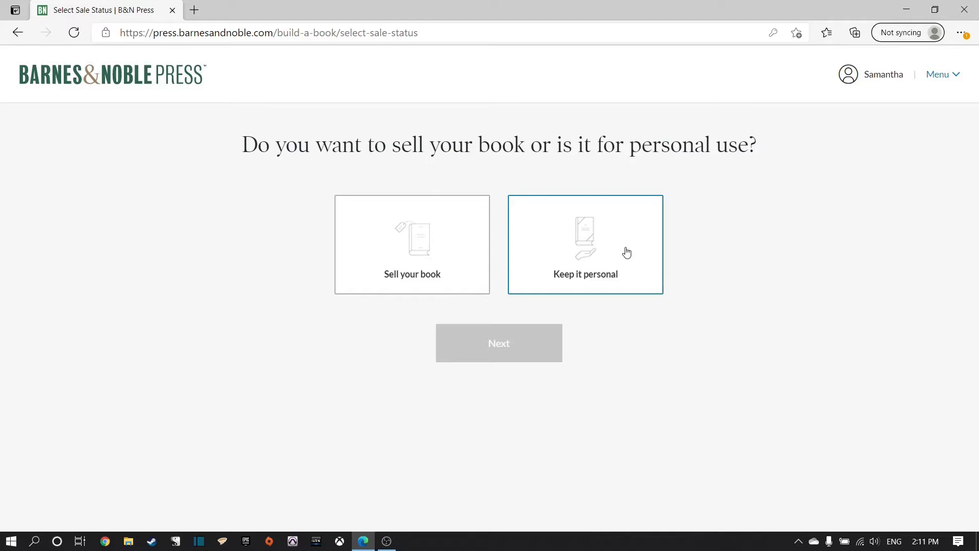
click(523, 346)
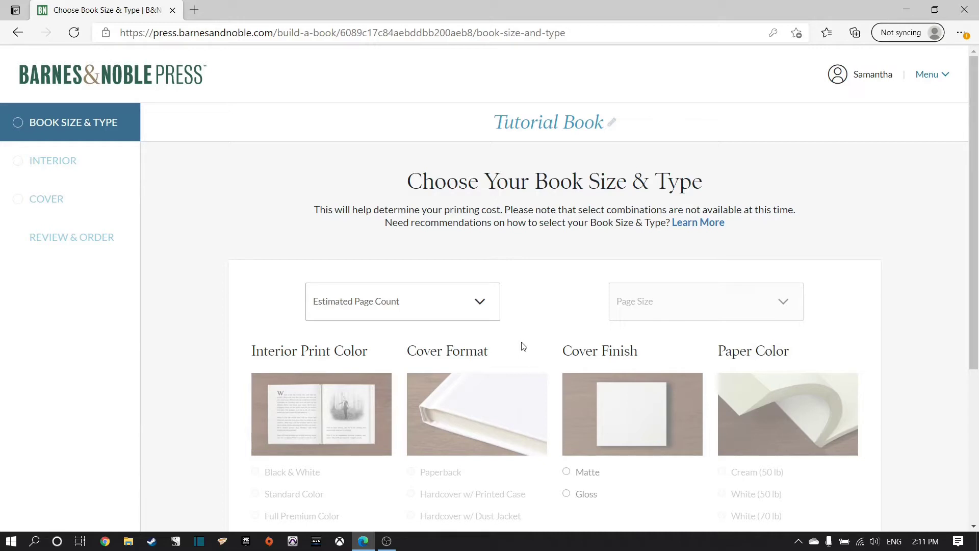
- Set the estimated page count to 201 - 250 and the page size to 6" x 9"
click(482, 301)
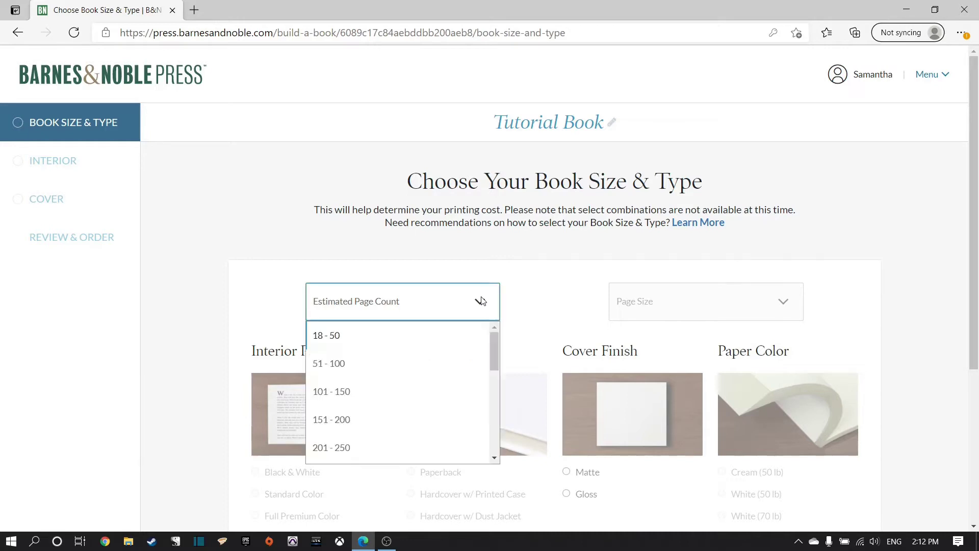
click(334, 450)
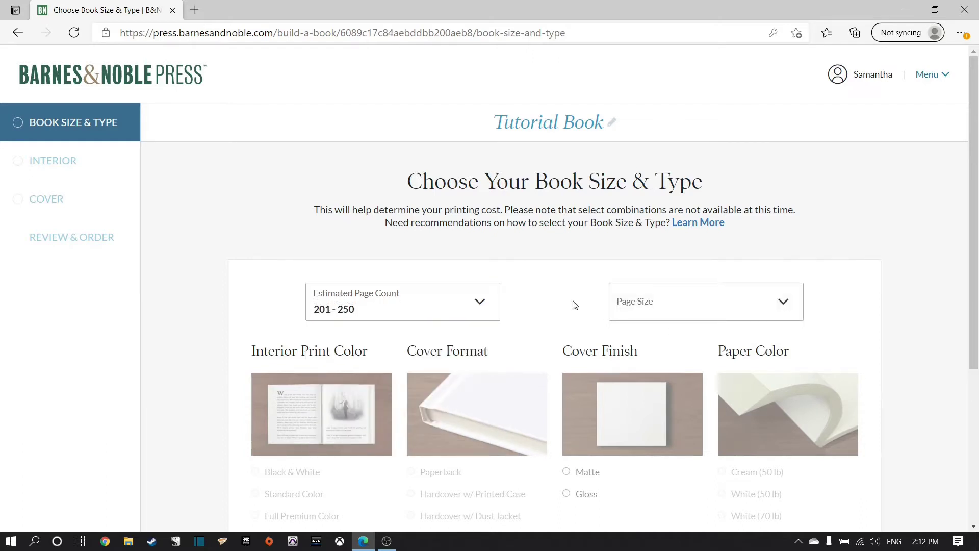
scroll(575, 304, down, 3)
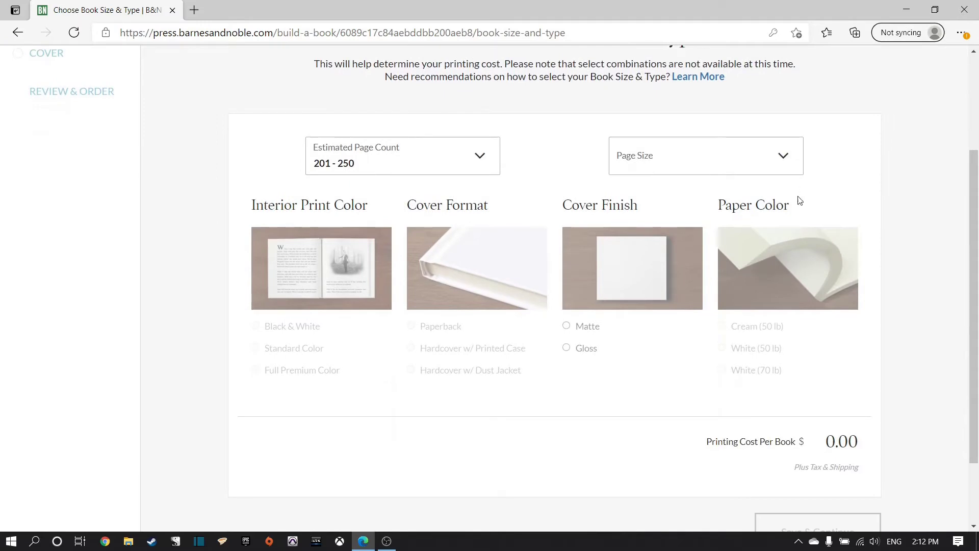
click(781, 154)
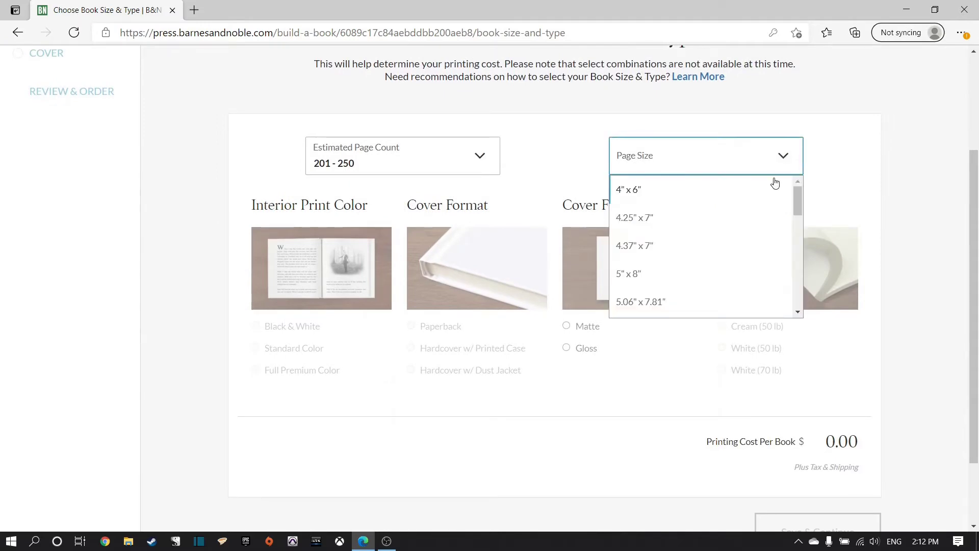
scroll(772, 211, down, 5)
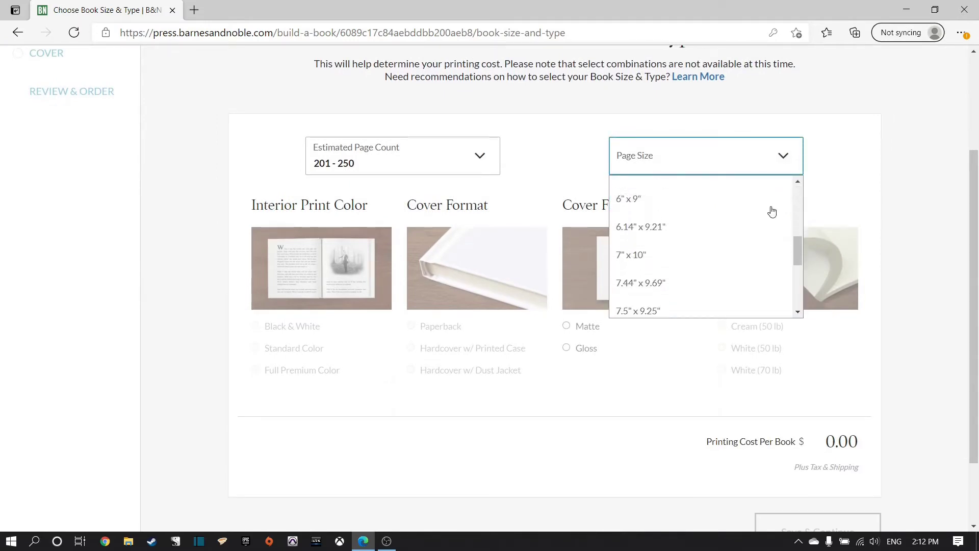
scroll(678, 240, up, 1)
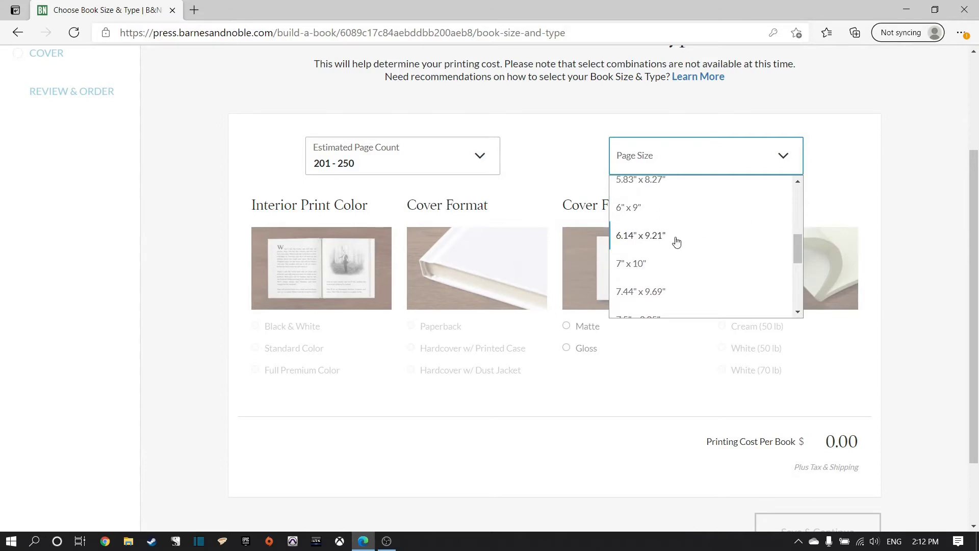
click(639, 213)
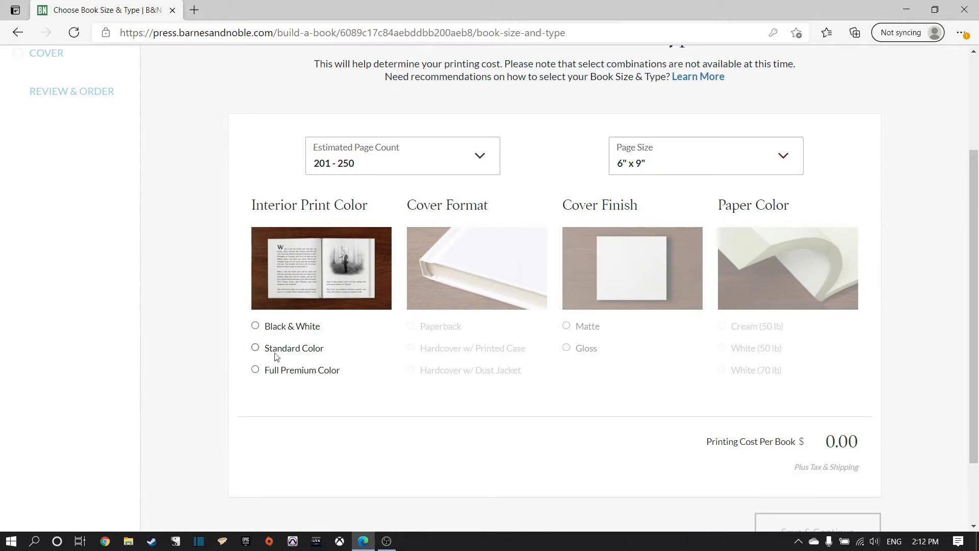
- Choose Black & White interior, Paperback format, Matte finish and White (50 lb) paper, and save the book size and type
click(255, 327)
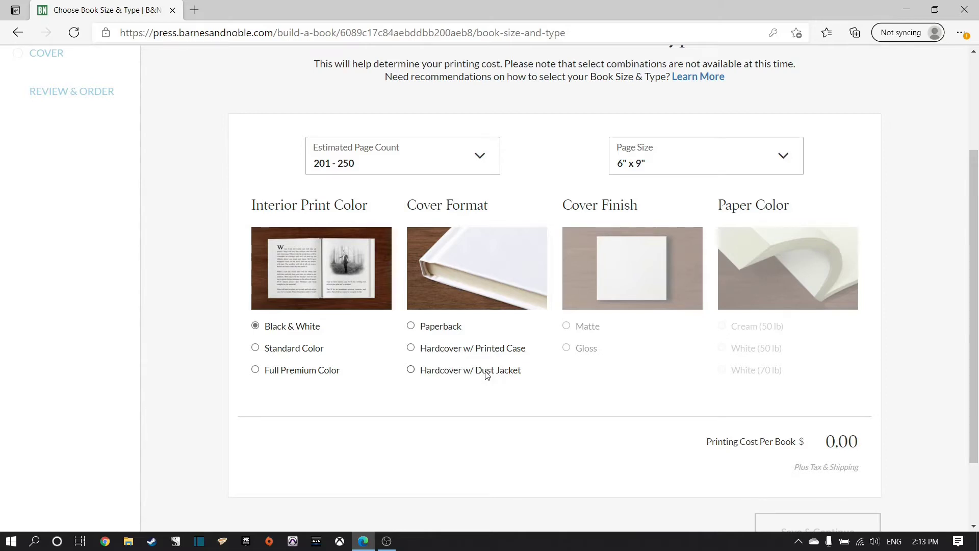
click(412, 327)
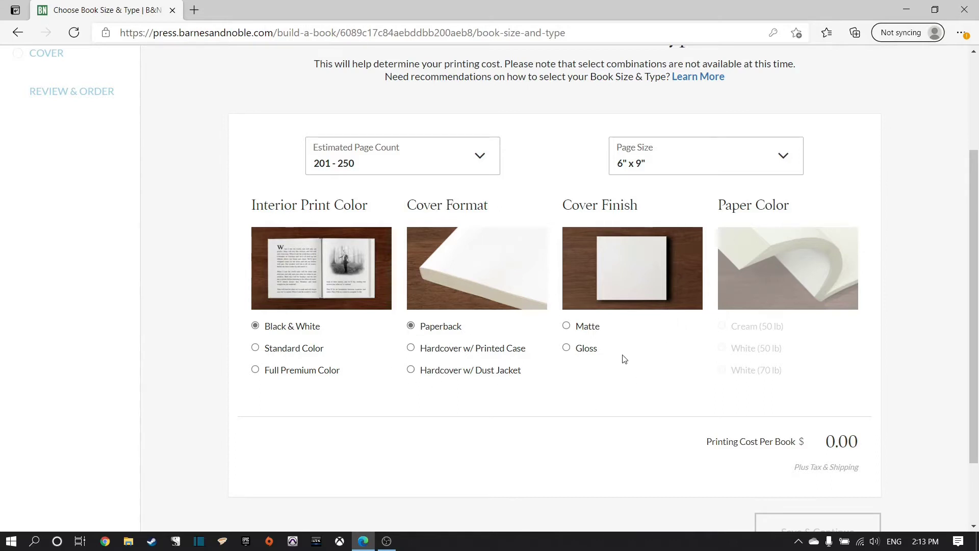
click(567, 328)
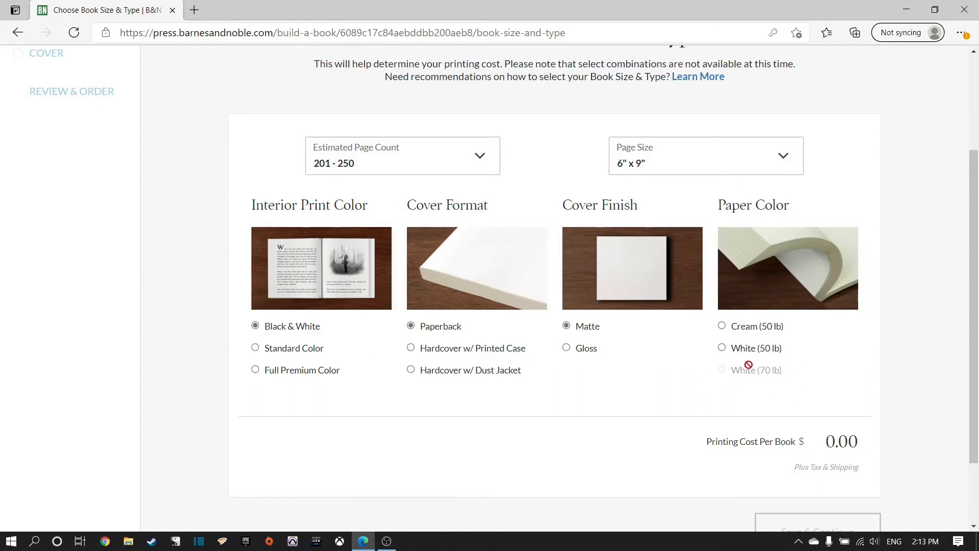
click(723, 348)
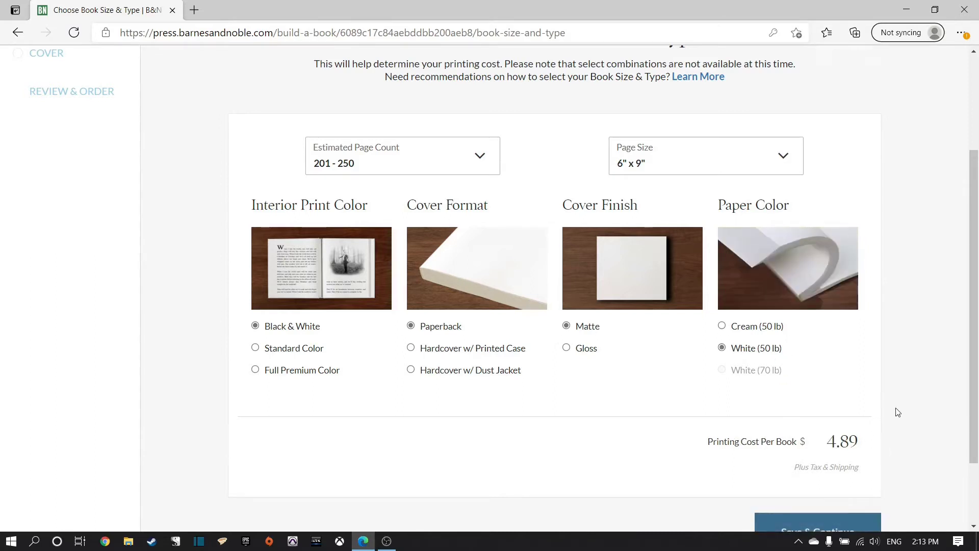
scroll(898, 412, down, 2)
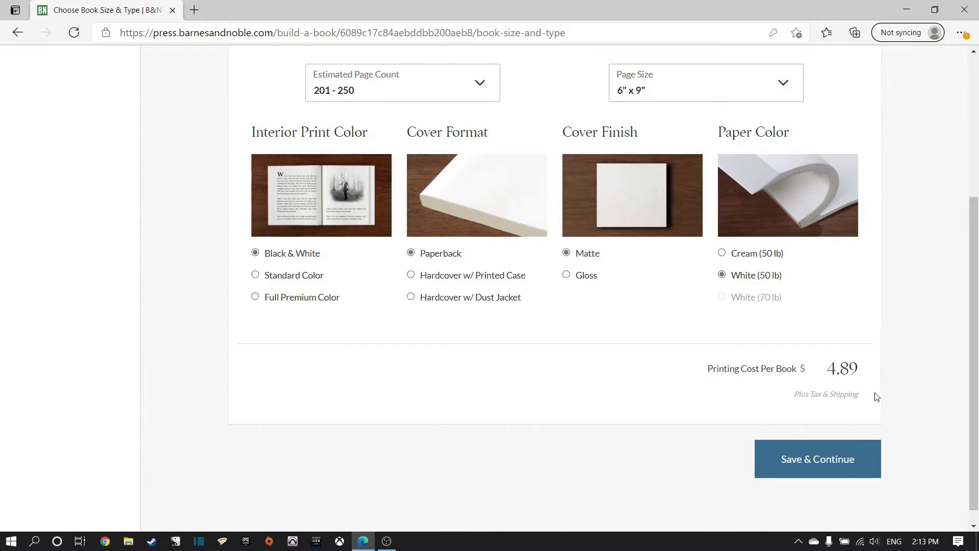
click(840, 455)
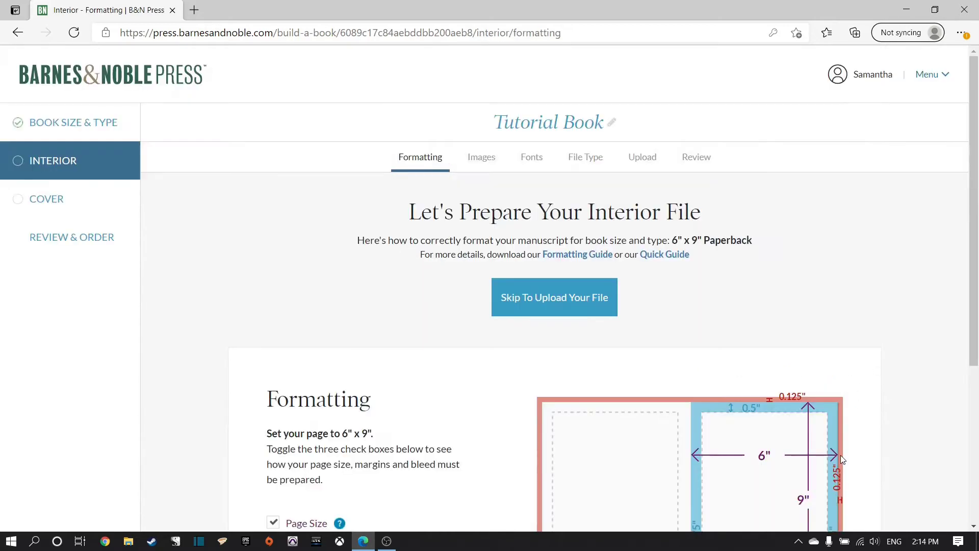
- Review the interior formatting guidance for page size, margins and bleed
scroll(881, 311, down, 3)
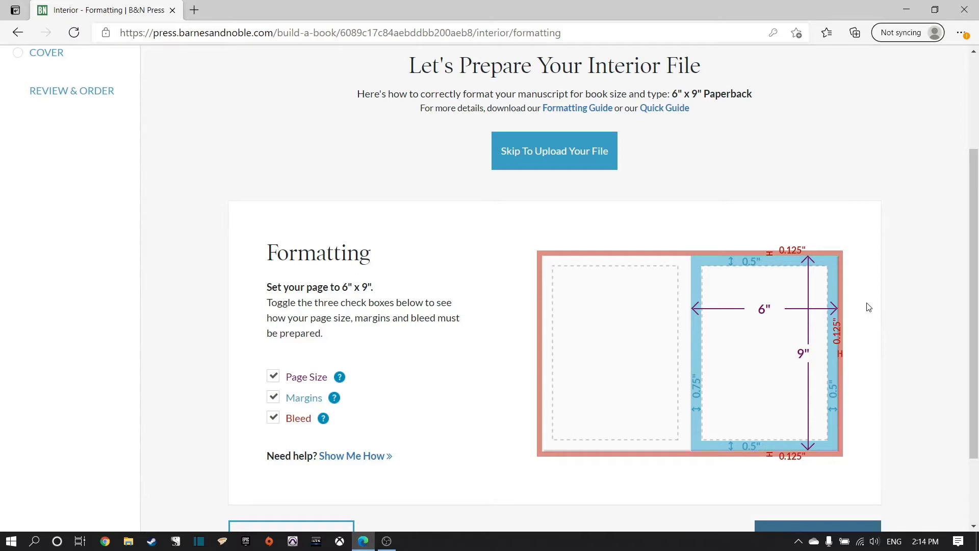
scroll(847, 342, down, 2)
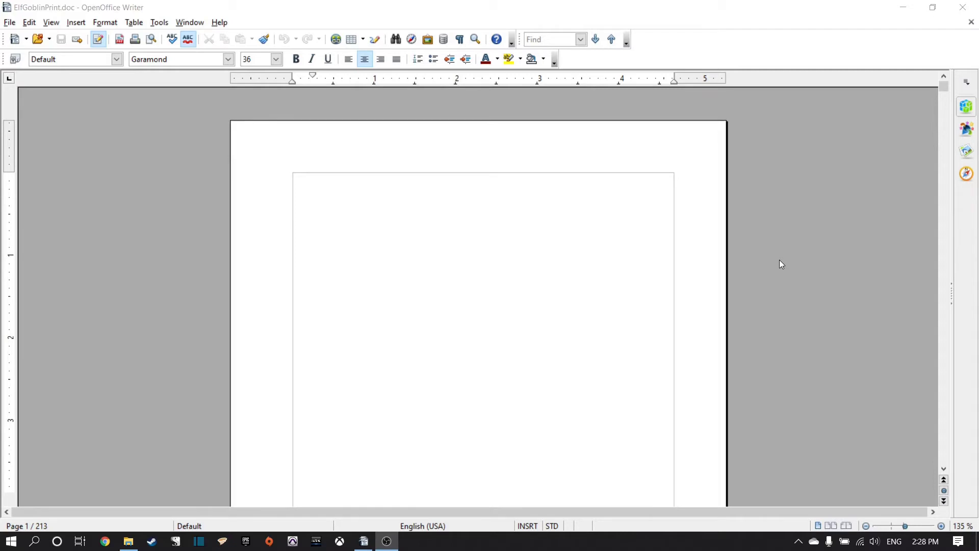
- Switch to OpenOffice Writer and examine ElfGoblinPrint.doc as facing pages at 100% zoom, from the blank first page through the start of chapter 1
ctrl+scroll(779, 259, down, 3)
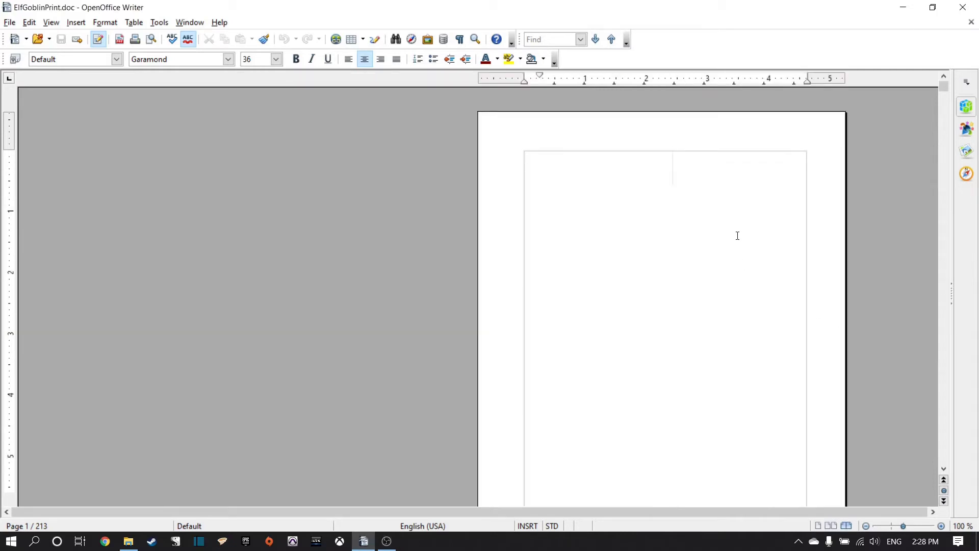
scroll(730, 175, down, 10)
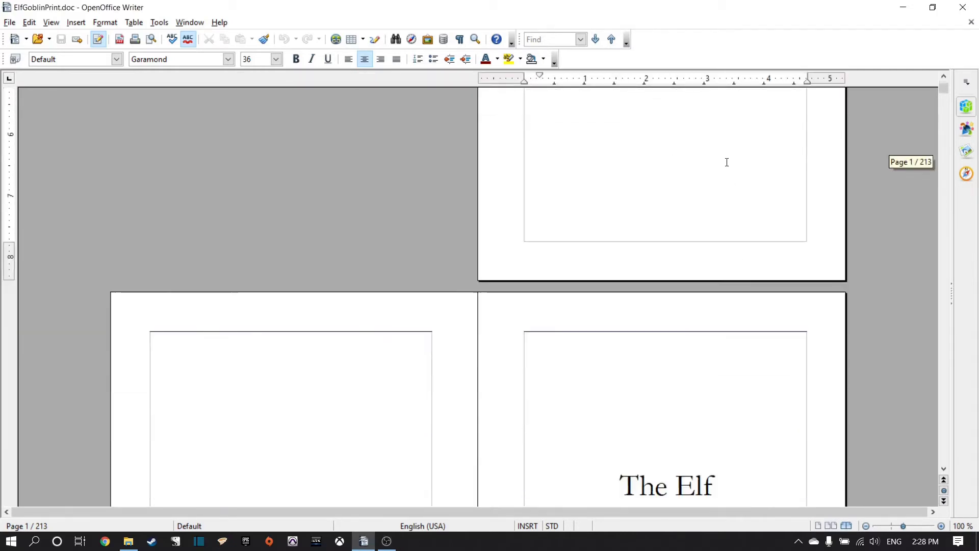
scroll(727, 162, down, 8)
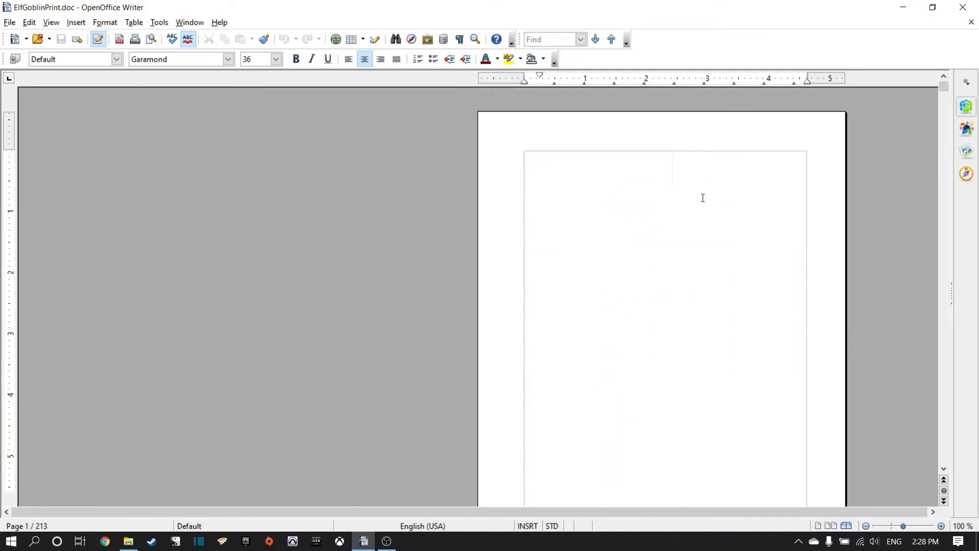
scroll(702, 198, down, 1)
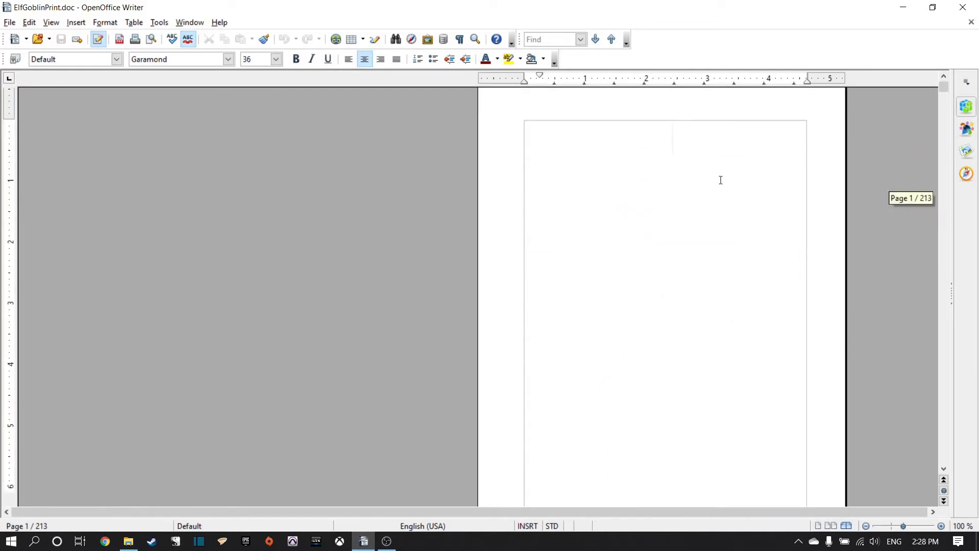
scroll(714, 189, up, 1)
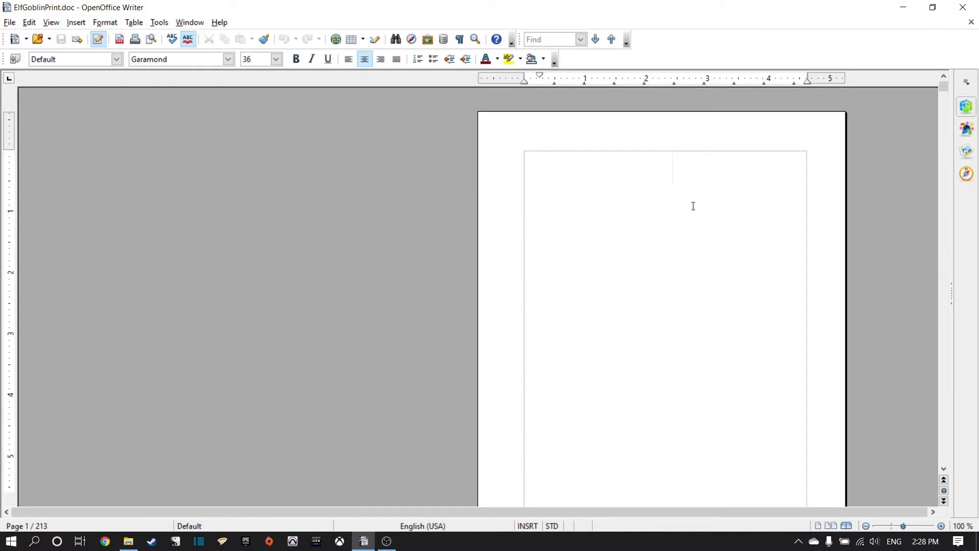
scroll(675, 258, down, 15)
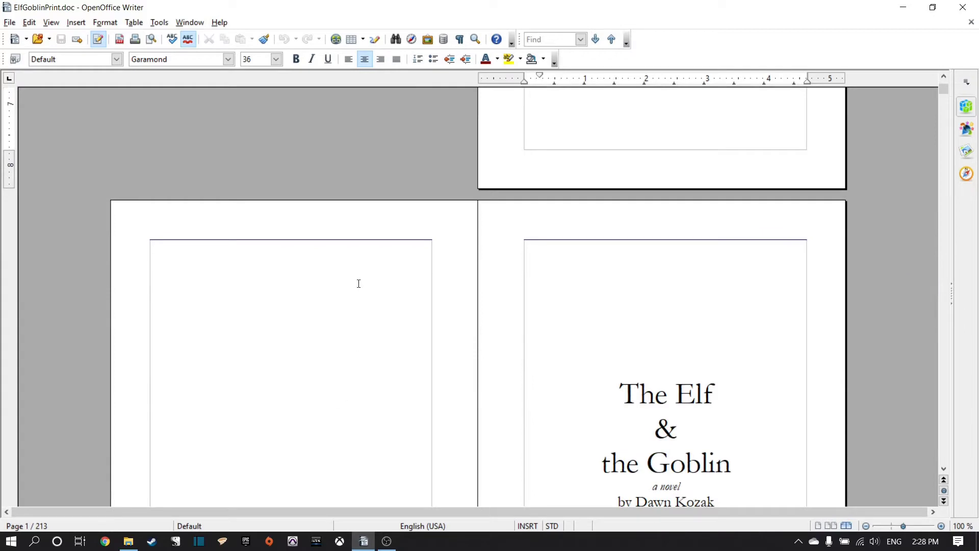
scroll(357, 278, down, 3)
scroll(357, 276, down, 1)
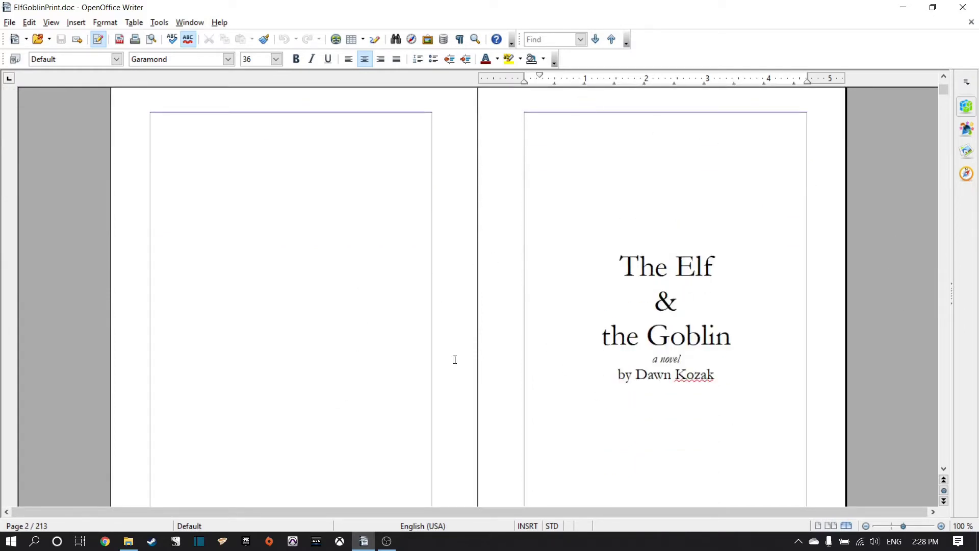
scroll(498, 308, down, 10)
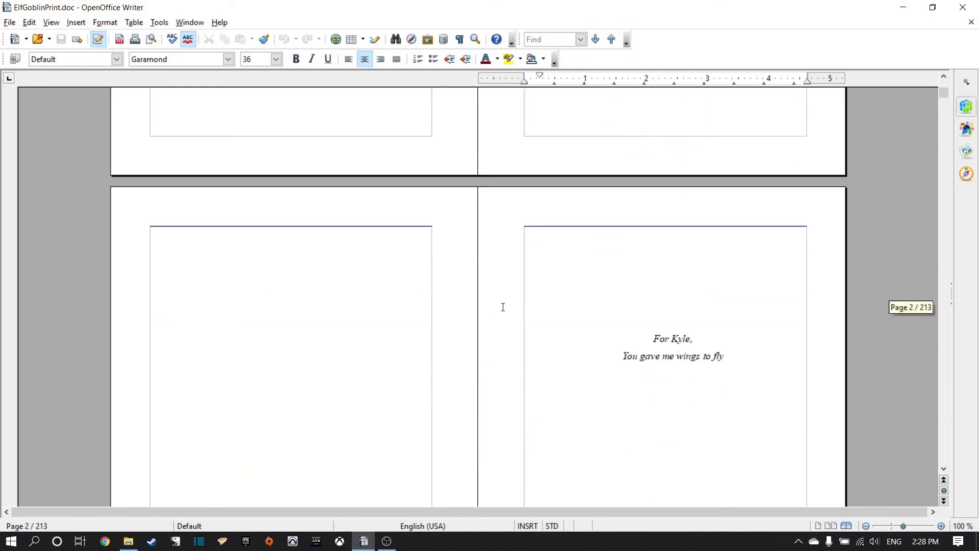
scroll(503, 307, down, 3)
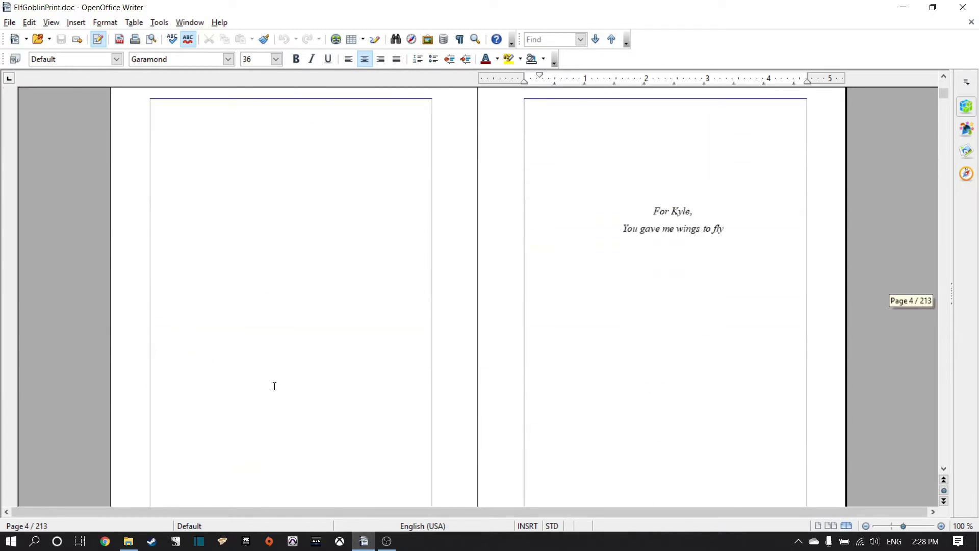
scroll(711, 297, down, 1)
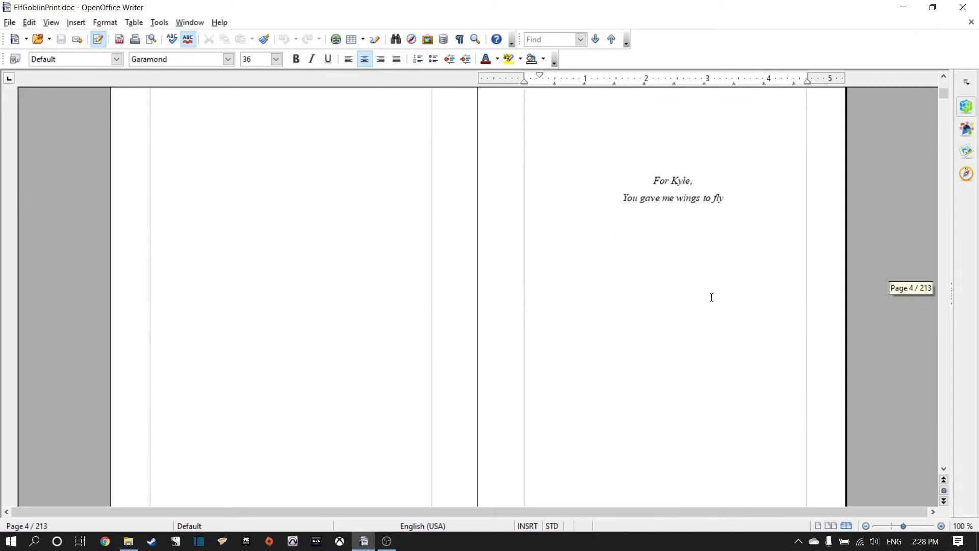
scroll(711, 297, down, 10)
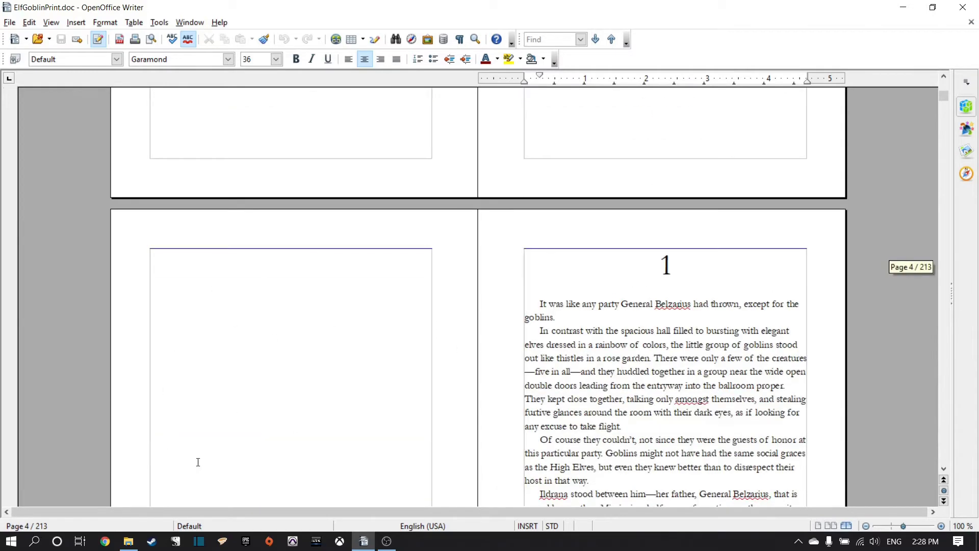
scroll(198, 462, down, 5)
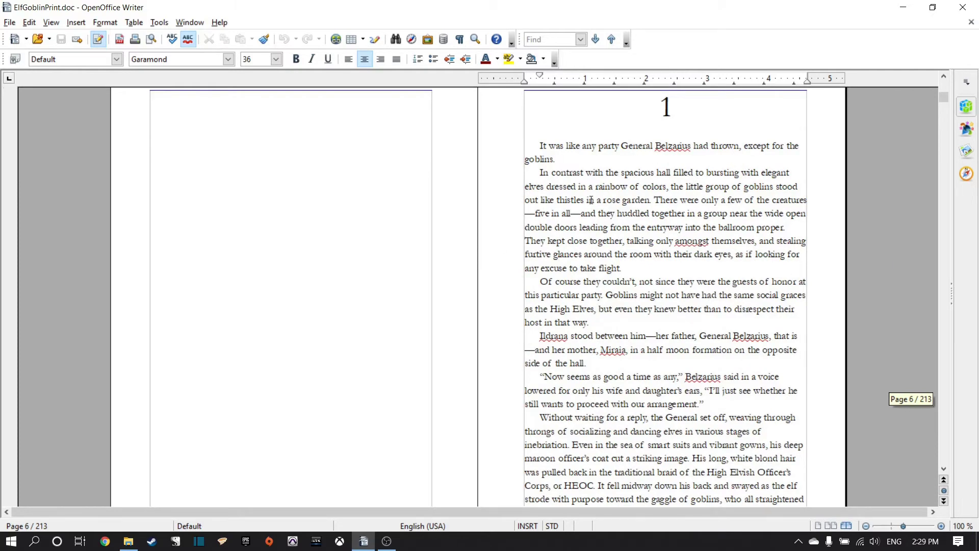
scroll(591, 204, up, 15)
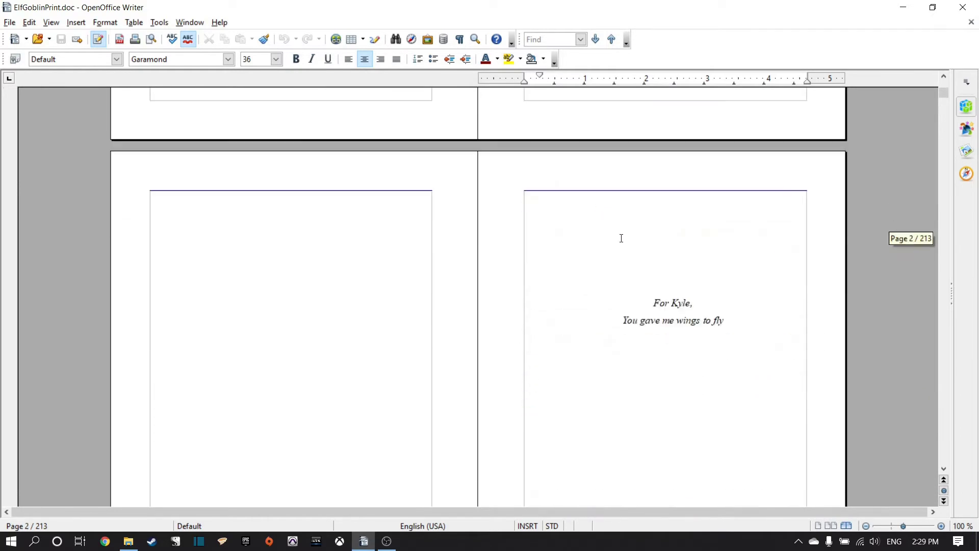
- Review the paper size, margins and mirrored page layout in the Default page style of ElfGoblinPrint.doc
scroll(621, 238, up, 8)
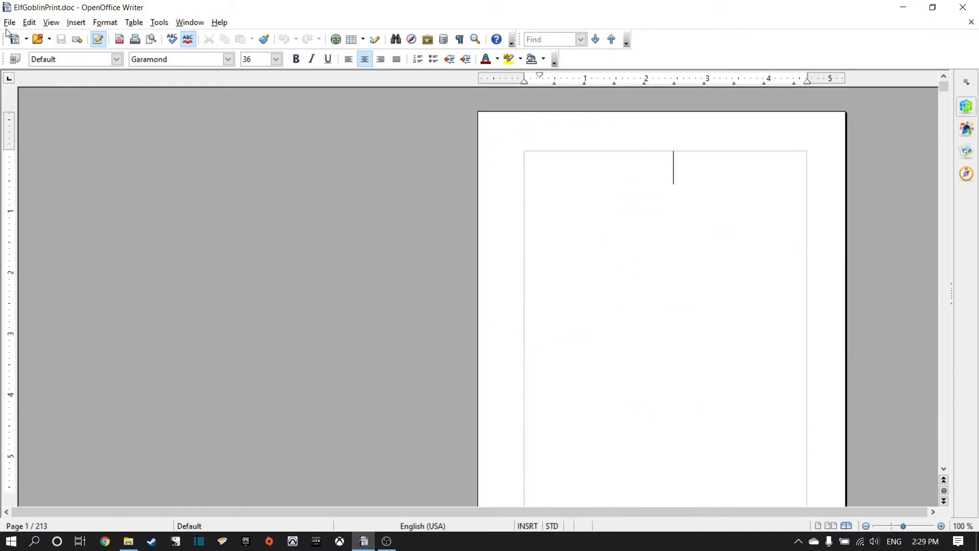
key(alt+o)
key(a)
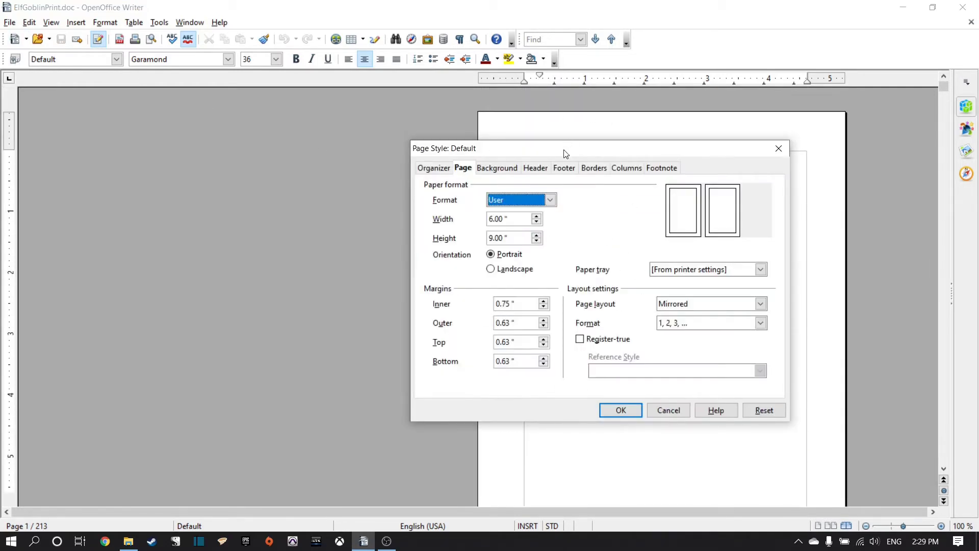
drag(566, 154, 516, 137)
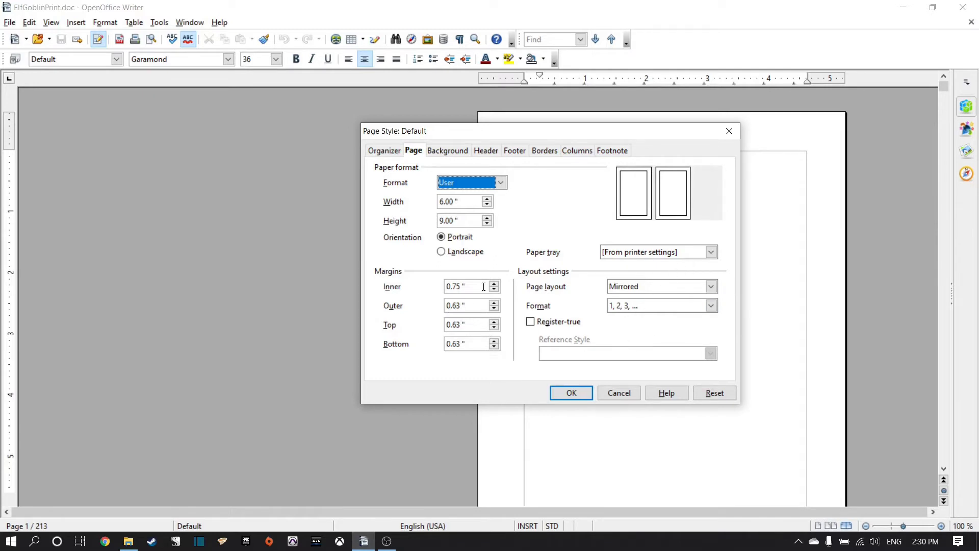
click(582, 397)
- Examine the manuscript's front matter from the blank first page through the title and dedication pages to the start of chapter 1
scroll(550, 326, down, 10)
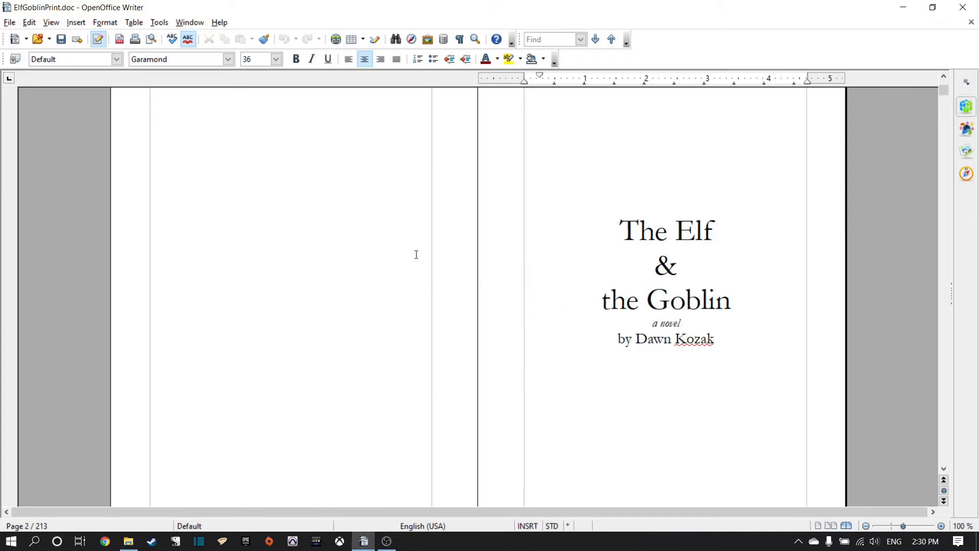
scroll(466, 302, up, 5)
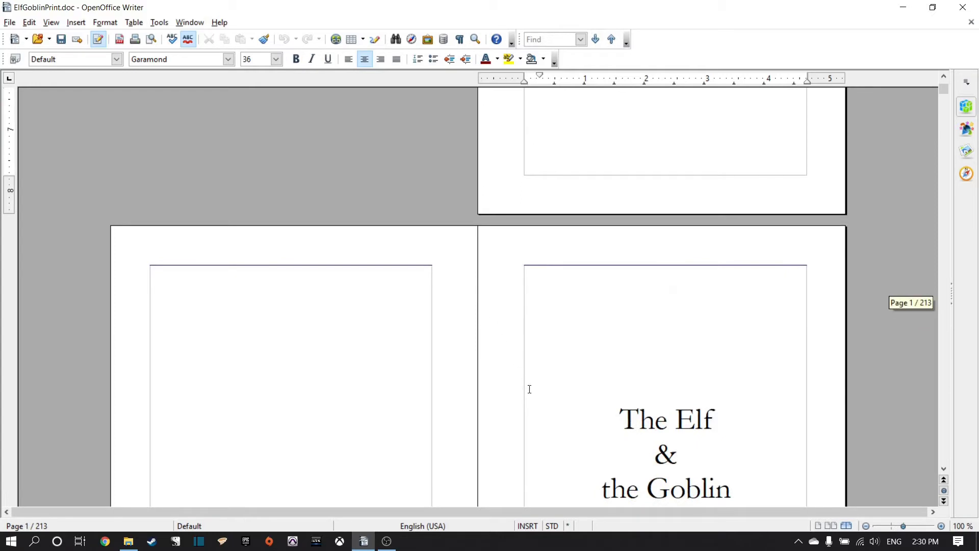
scroll(520, 404, down, 3)
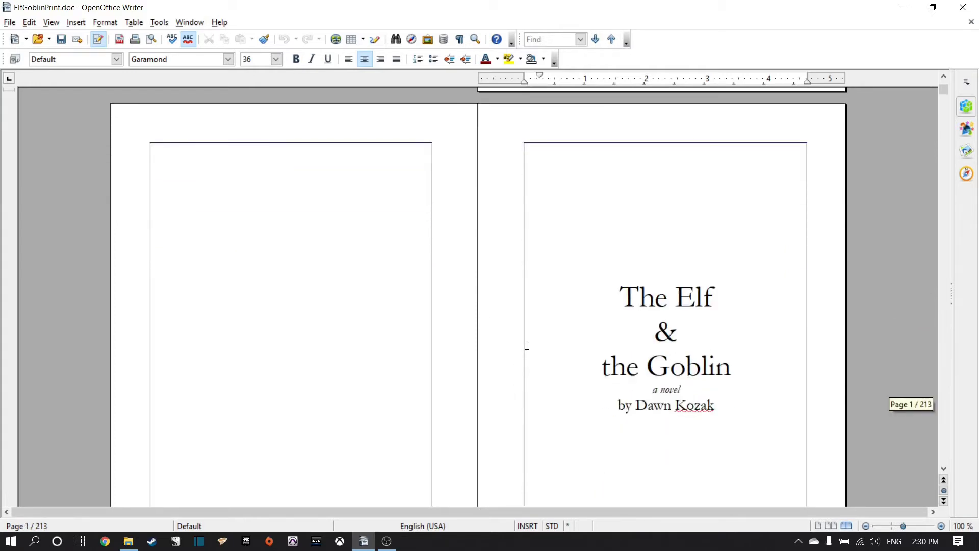
scroll(542, 329, up, 5)
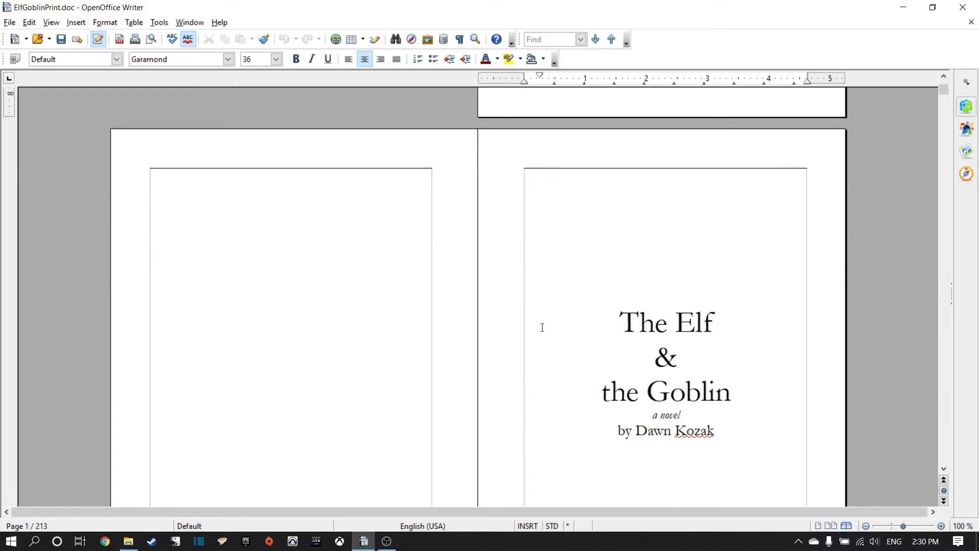
scroll(542, 328, up, 2)
scroll(542, 328, down, 8)
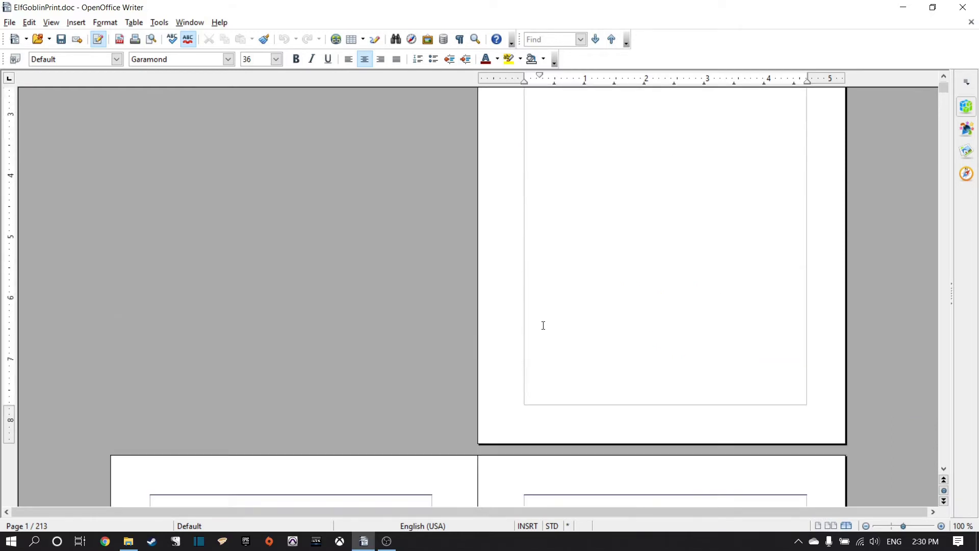
scroll(541, 329, down, 5)
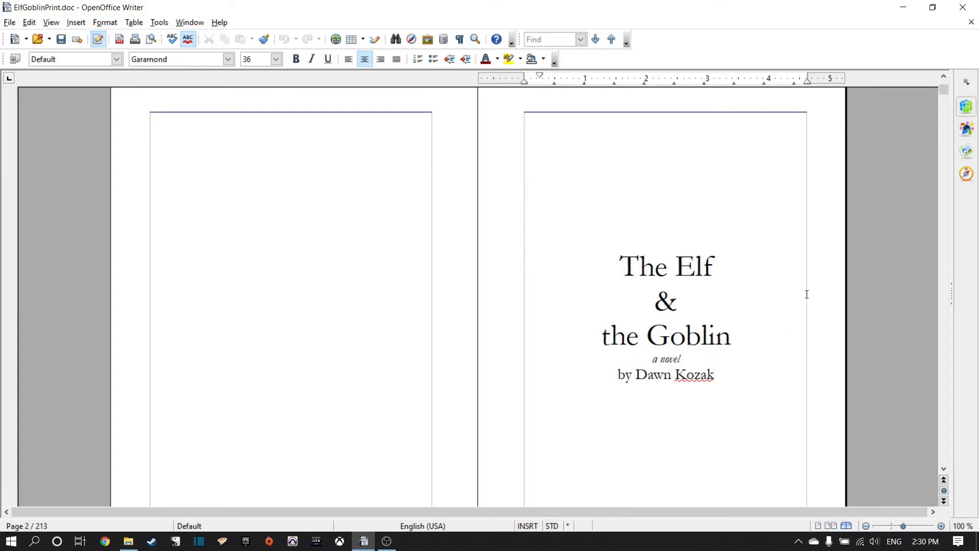
scroll(810, 287, down, 2)
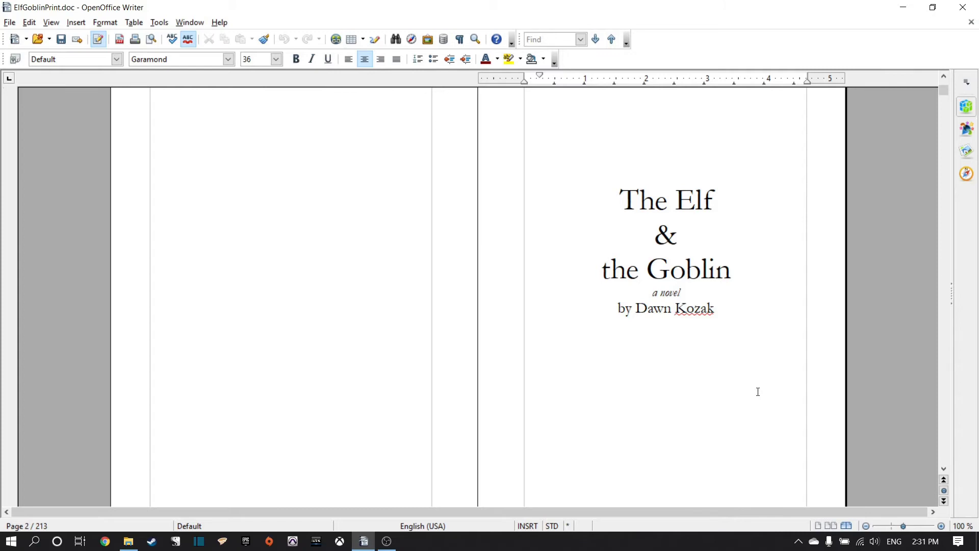
scroll(758, 391, down, 2)
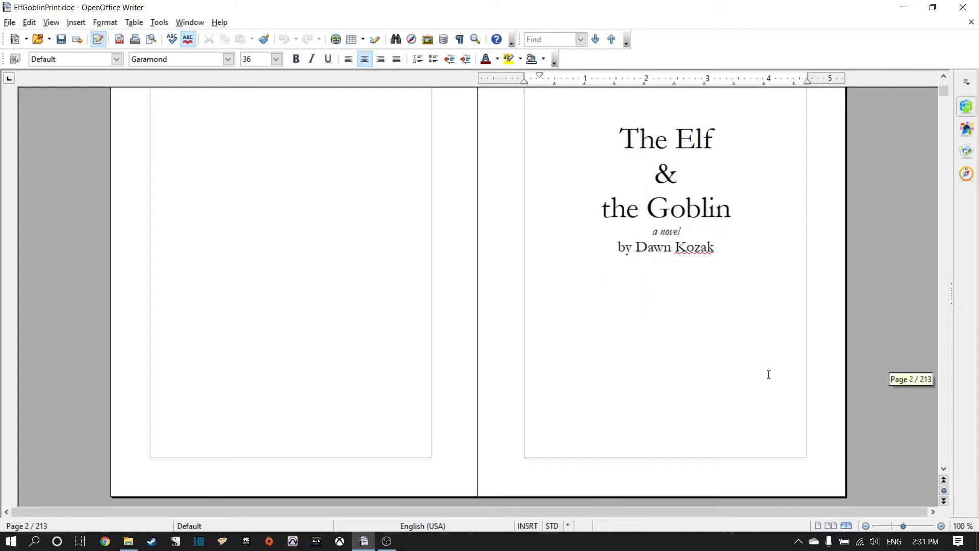
scroll(769, 374, down, 15)
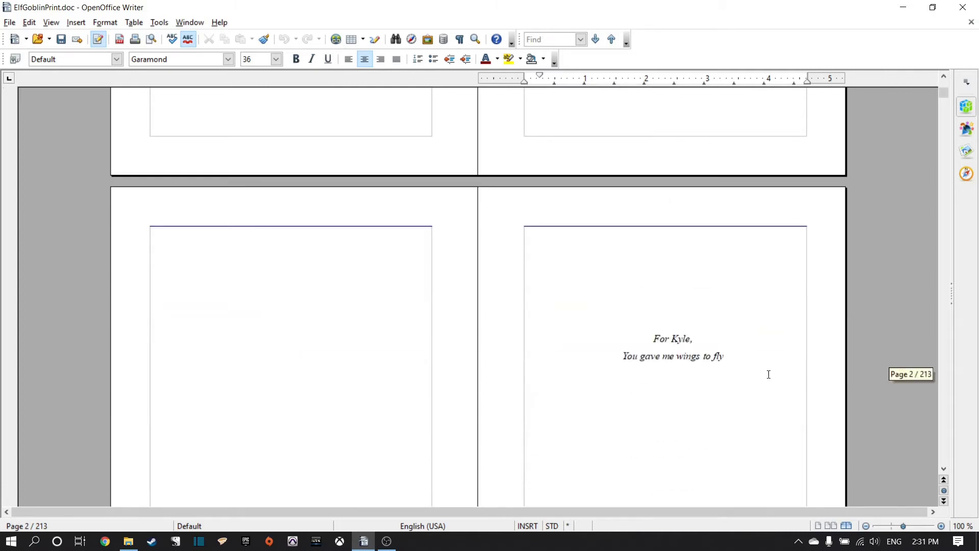
scroll(769, 374, down, 1)
scroll(768, 374, down, 10)
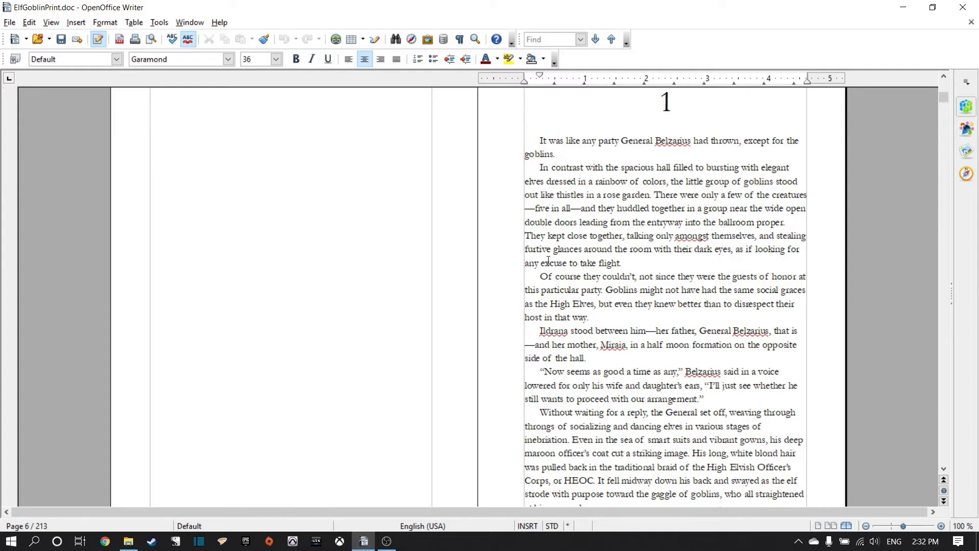
- Examine the chapter 1 opening page and its footer page number, and compare them with the footers of the front matter pages
scroll(548, 261, up, 3)
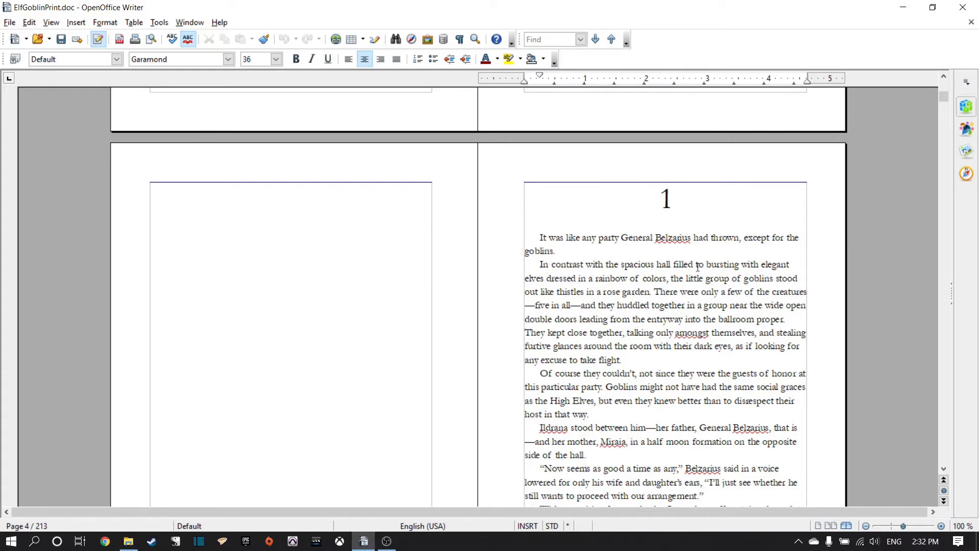
scroll(725, 243, down, 5)
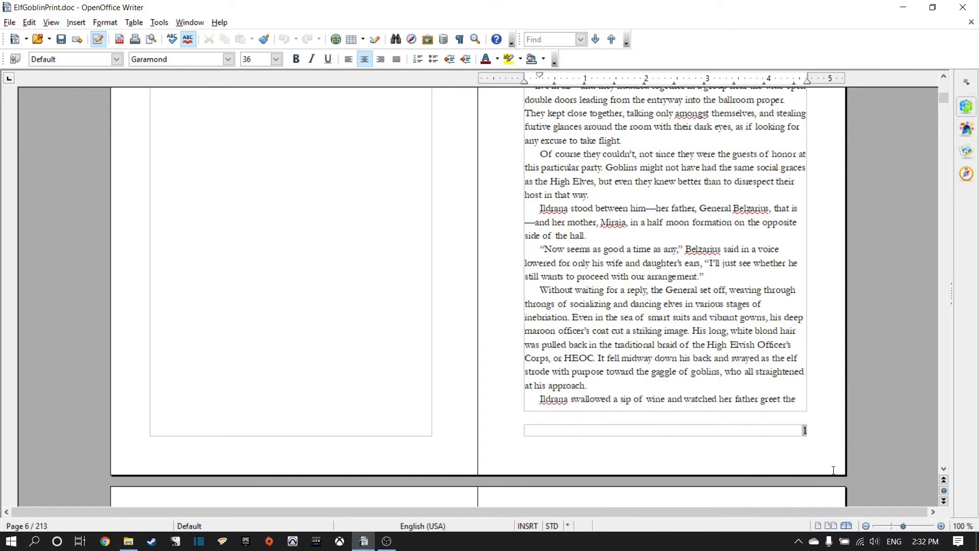
scroll(806, 452, up, 5)
scroll(815, 414, down, 7)
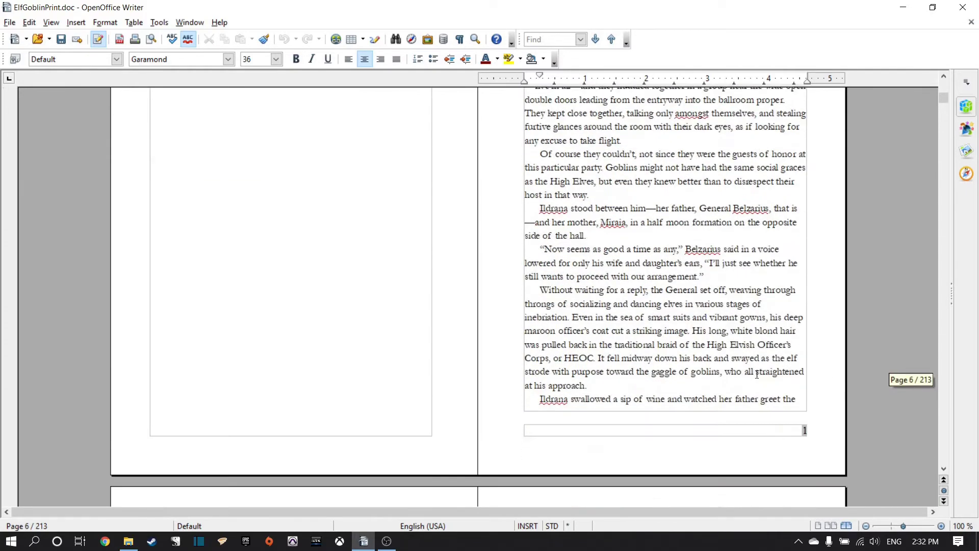
scroll(816, 414, up, 15)
scroll(816, 414, up, 20)
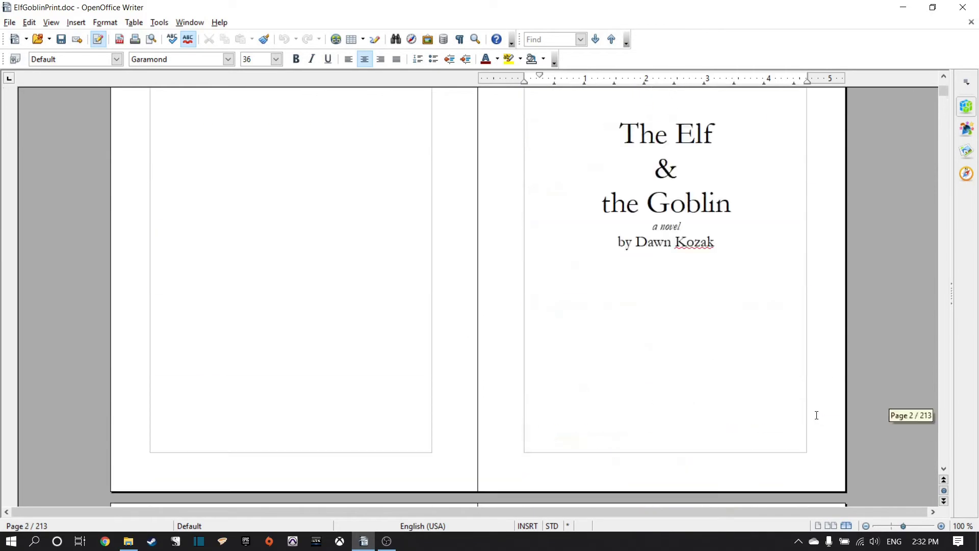
scroll(764, 331, down, 5)
scroll(760, 253, down, 20)
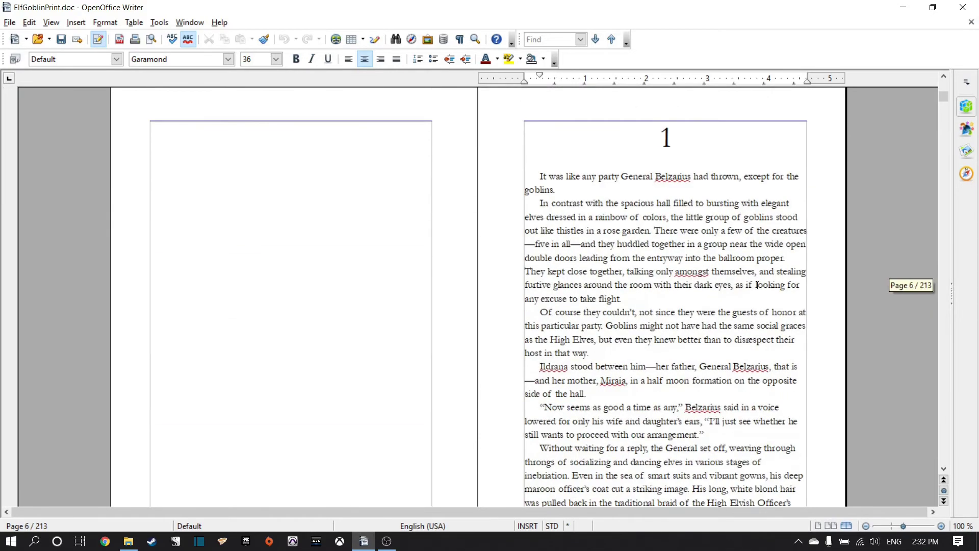
scroll(757, 285, down, 4)
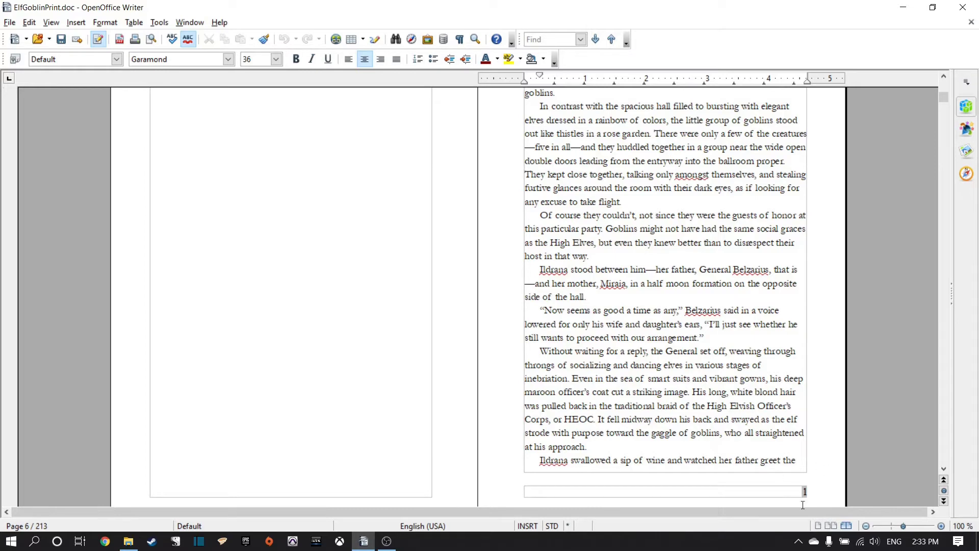
key(ctrl+Home)
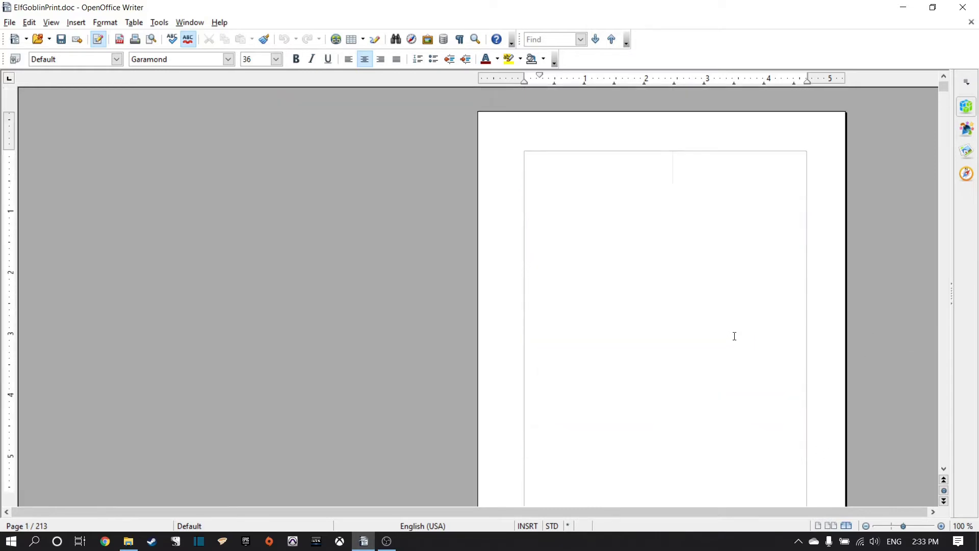
scroll(735, 336, down, 1)
scroll(735, 336, up, 1)
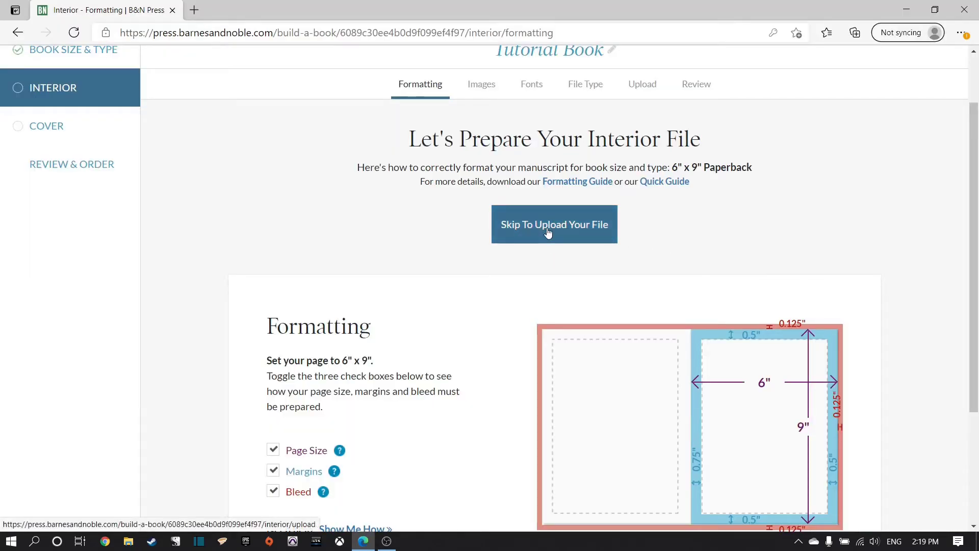
- Switch to Barnes & Noble Press and open the interior file upload stage to review its file options
click(642, 87)
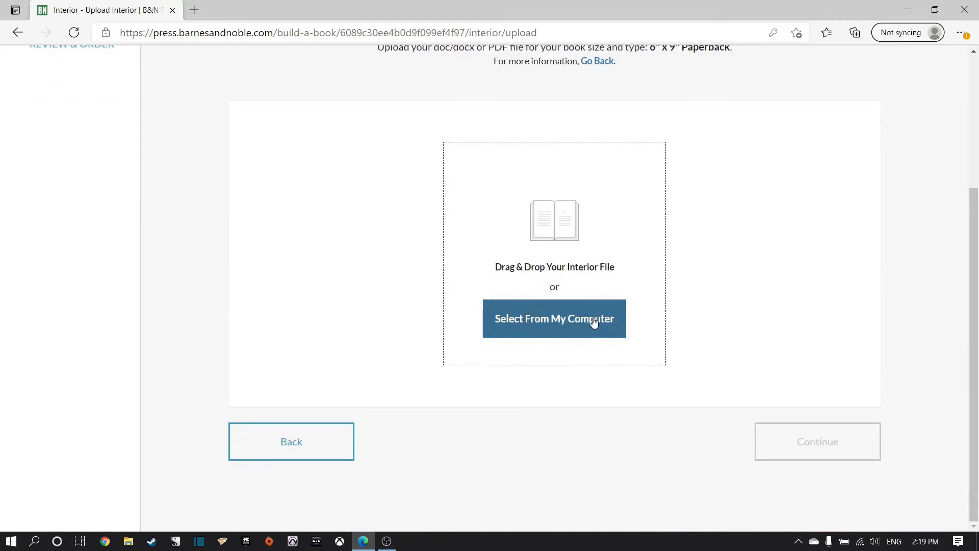
scroll(607, 313, up, 4)
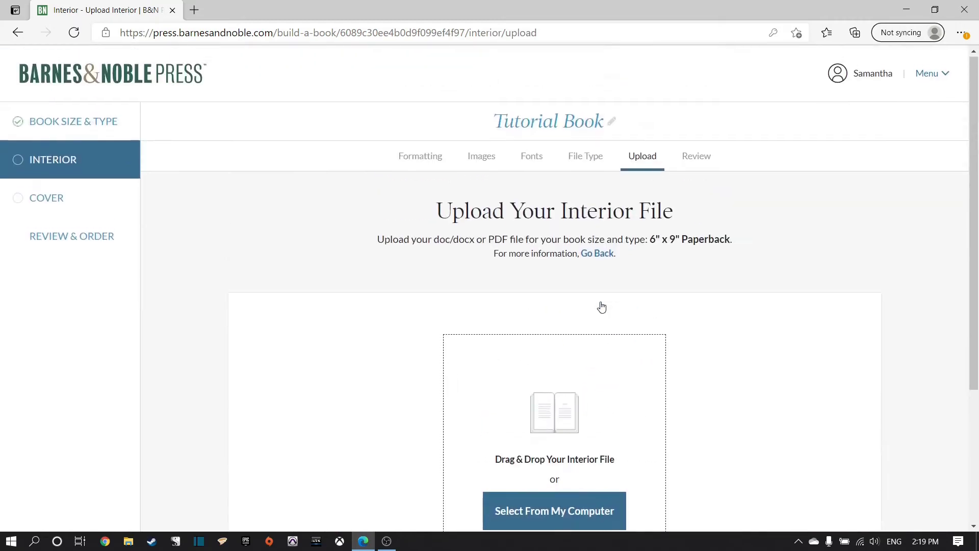
scroll(601, 313, down, 3)
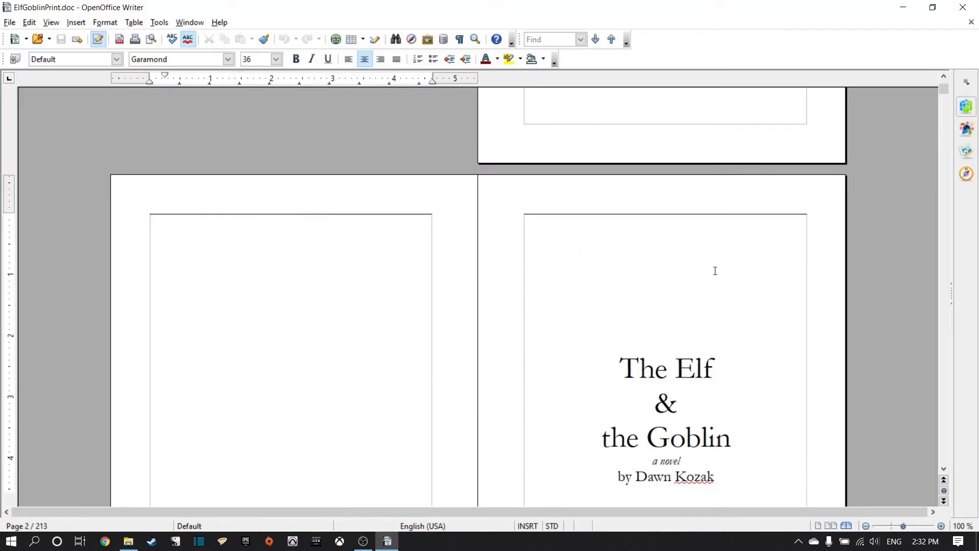
- Switch to OpenOffice Writer and print all pages of ElfGoblinPrint.doc with Microsoft Print to PDF
click(10, 22)
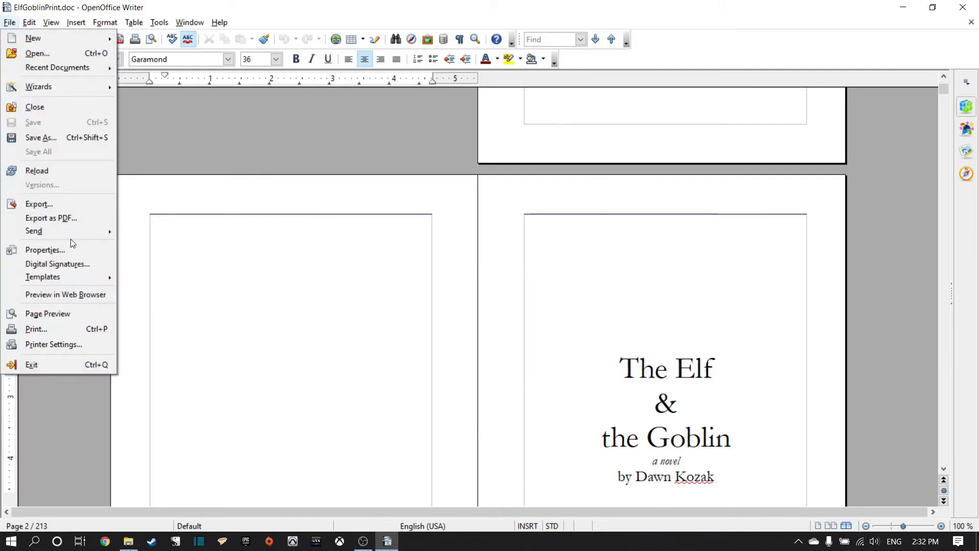
click(57, 330)
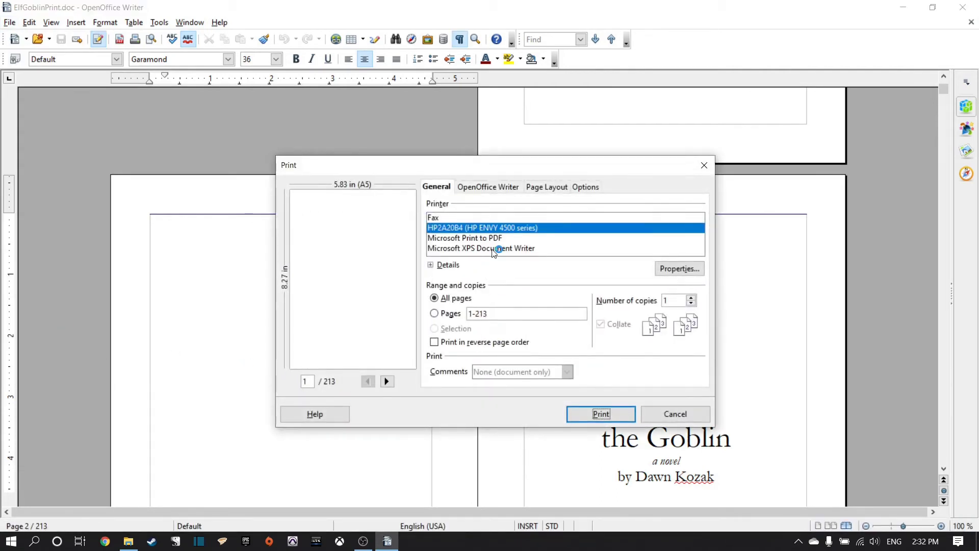
click(503, 238)
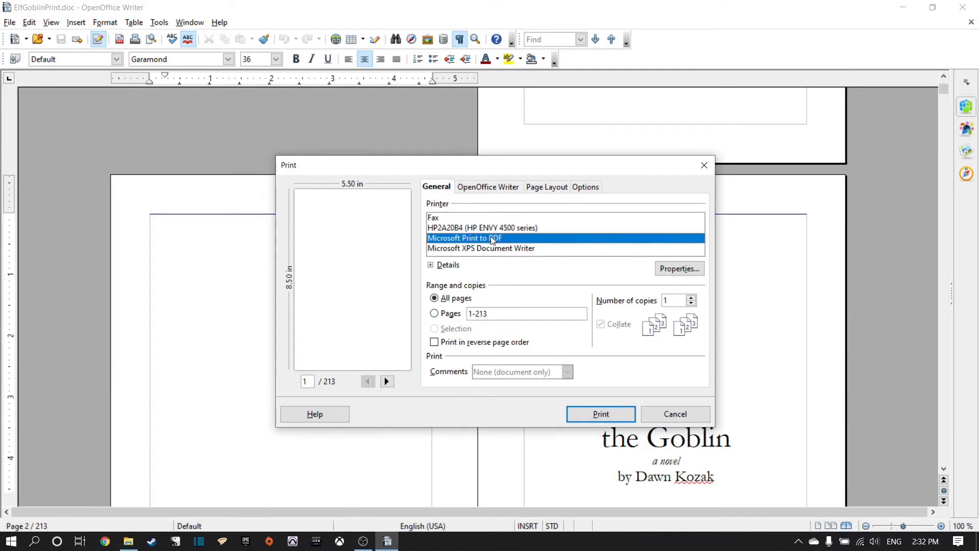
click(595, 418)
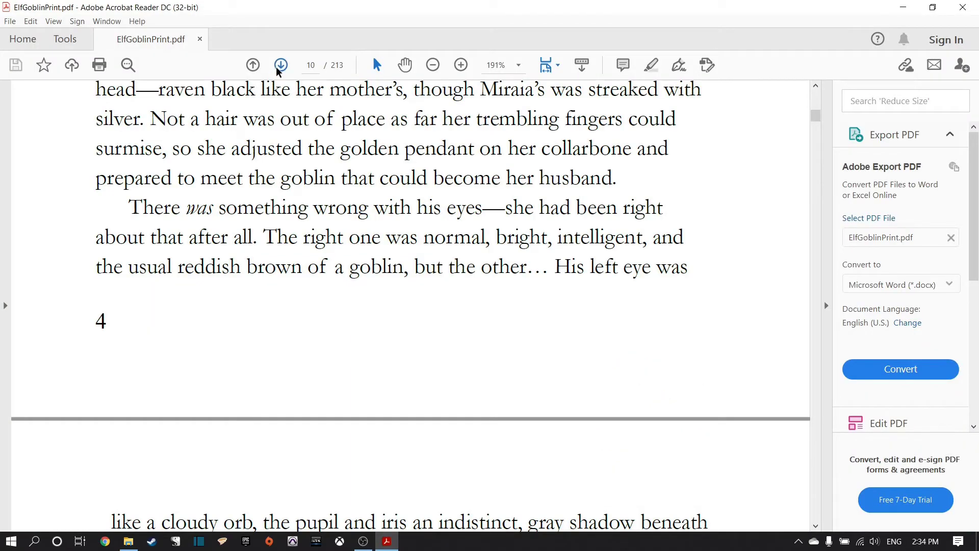
- Page forward and back through the early chapter pages of ElfGoblinPrint.pdf in Acrobat Reader to check the alternating inner margins
click(281, 66)
click(281, 67)
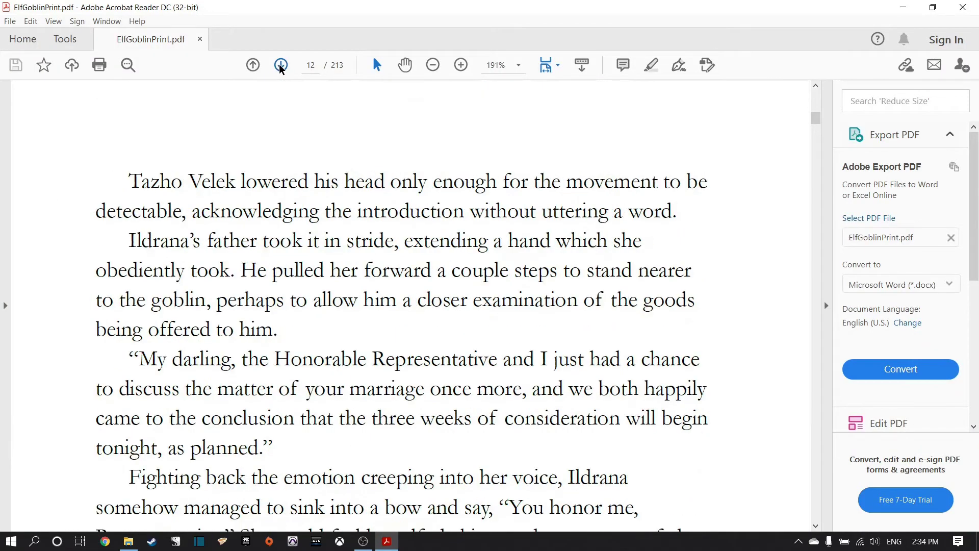
click(281, 66)
click(253, 66)
click(253, 65)
click(253, 65)
click(253, 66)
click(254, 65)
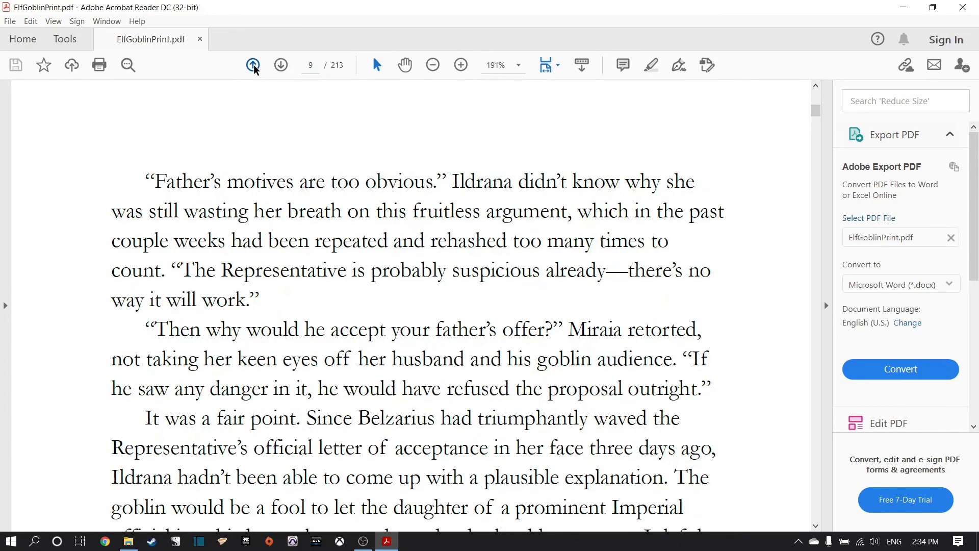
click(254, 66)
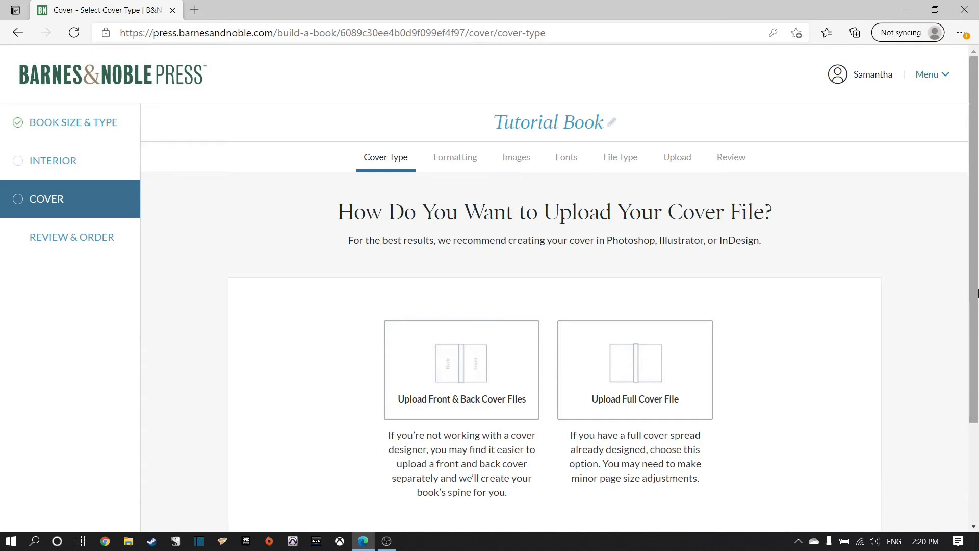
- Switch to Barnes & Noble Press and choose Upload Front & Back Cover Files as the cover upload type
scroll(913, 329, down, 2)
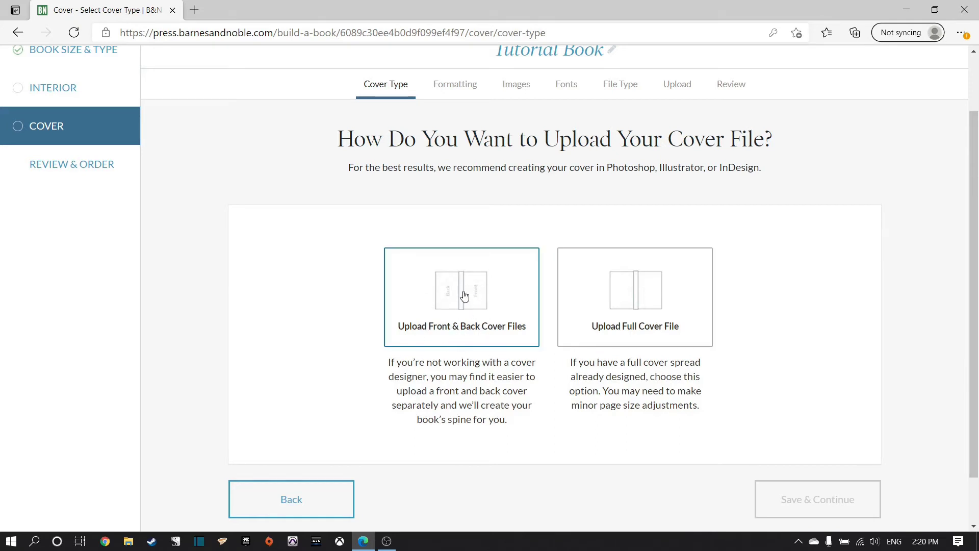
click(448, 332)
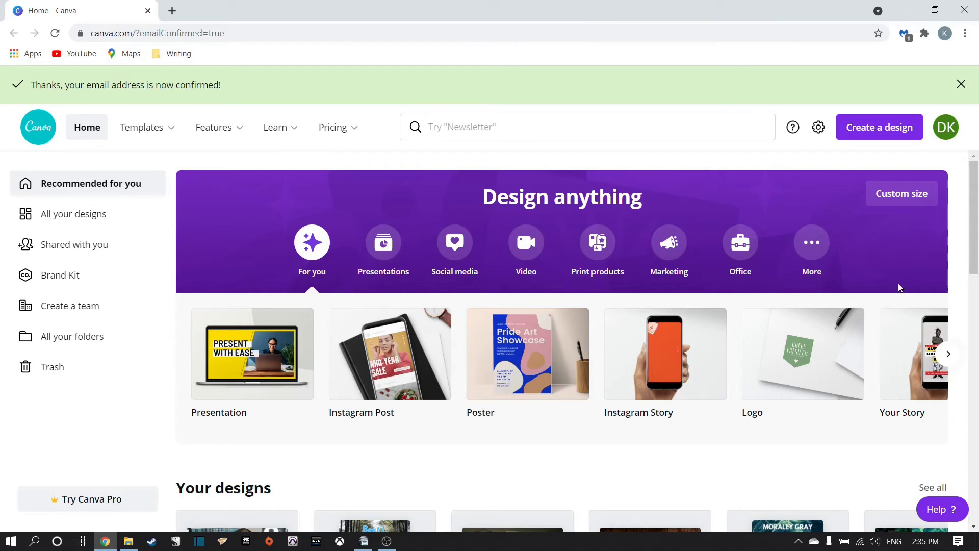
- Create a blank custom-size design 6 in wide and 9 in high in Canva
click(879, 135)
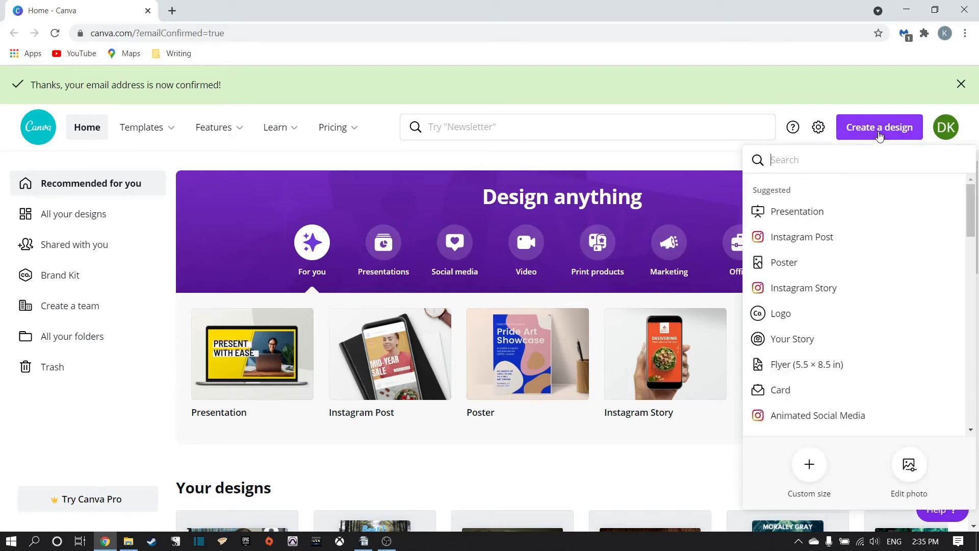
click(810, 465)
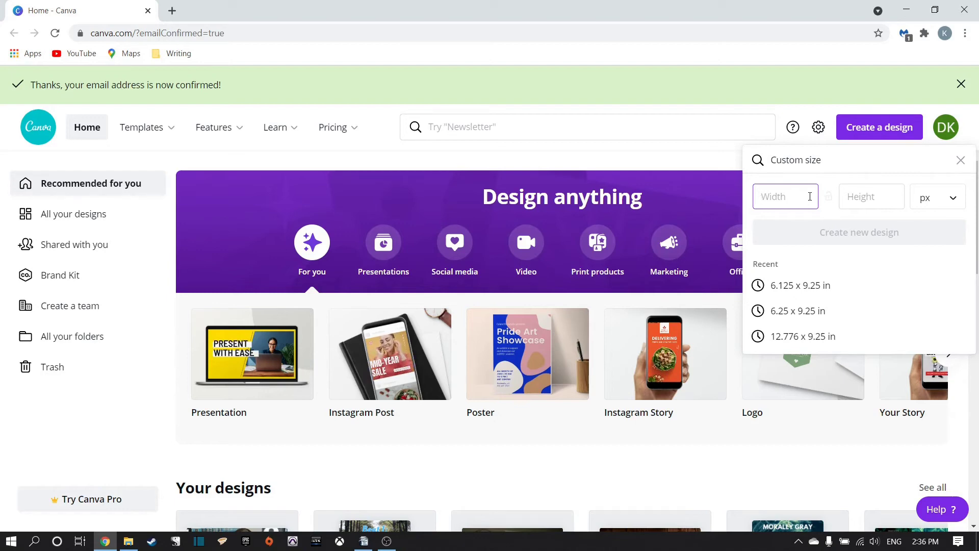
text(6)
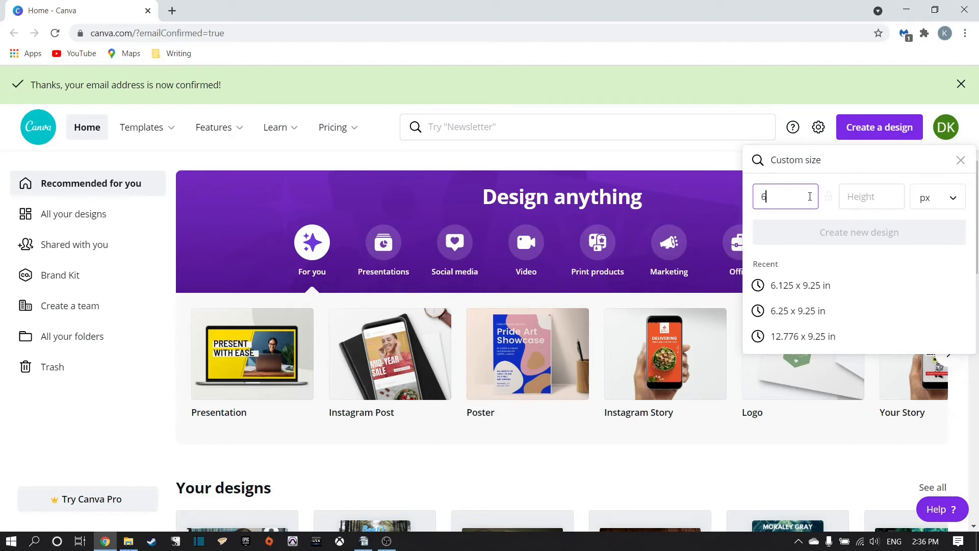
click(948, 201)
click(933, 220)
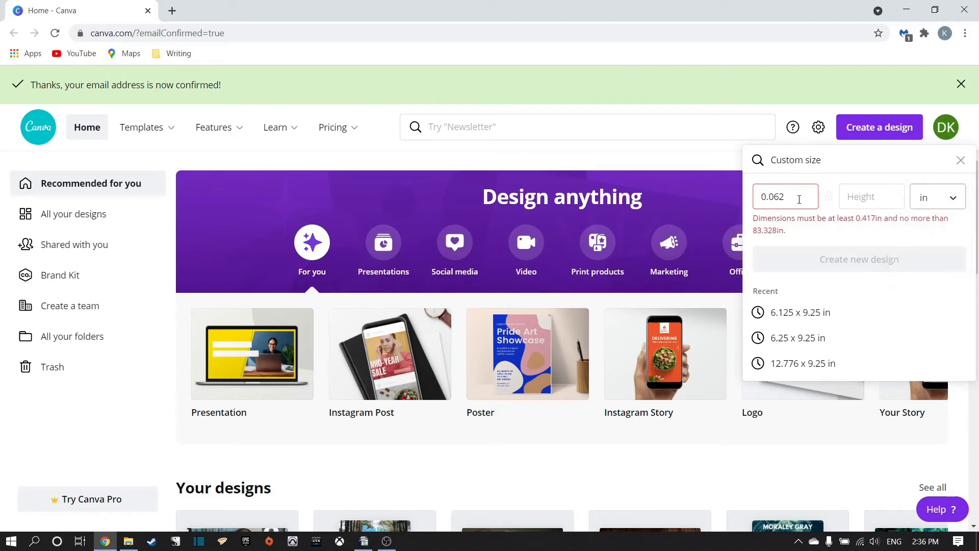
double_click(760, 199)
text(6)
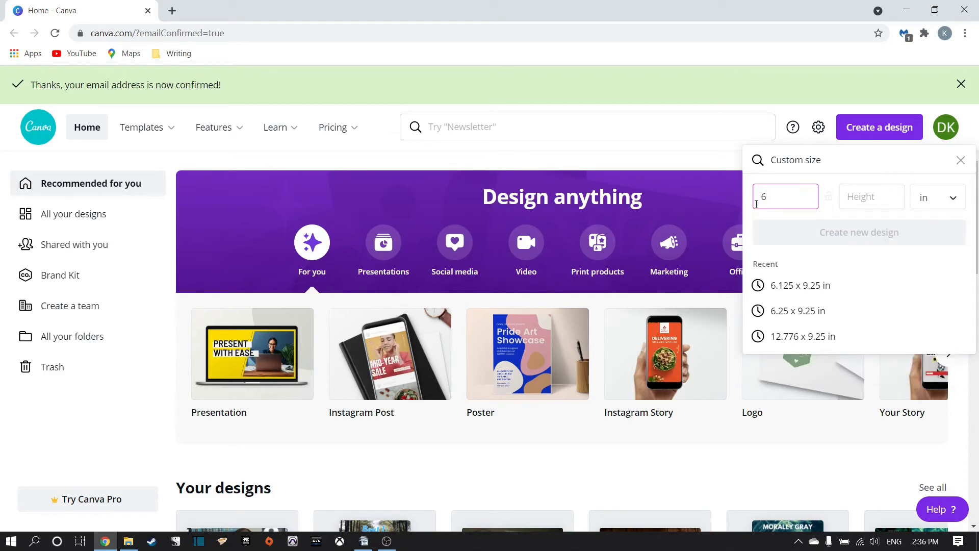
click(866, 197)
text(9)
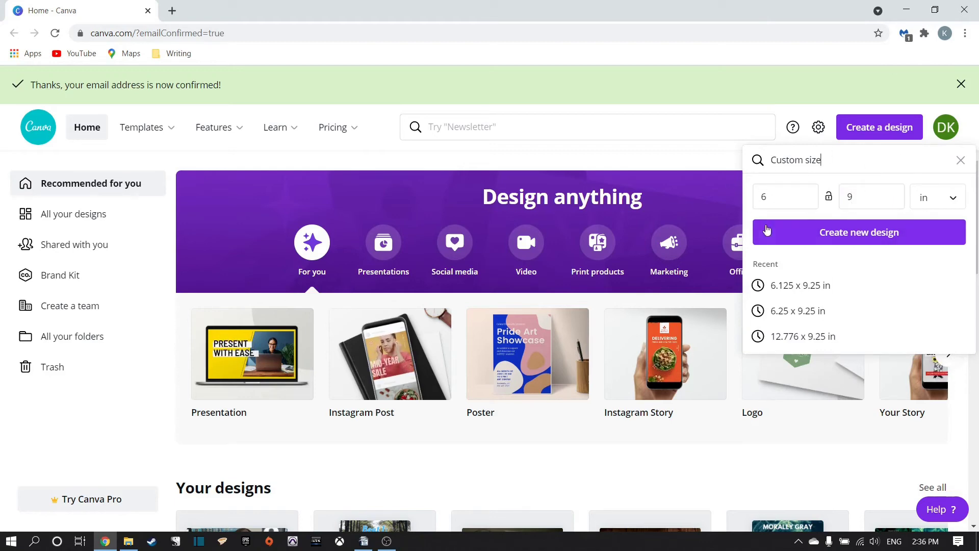
click(875, 237)
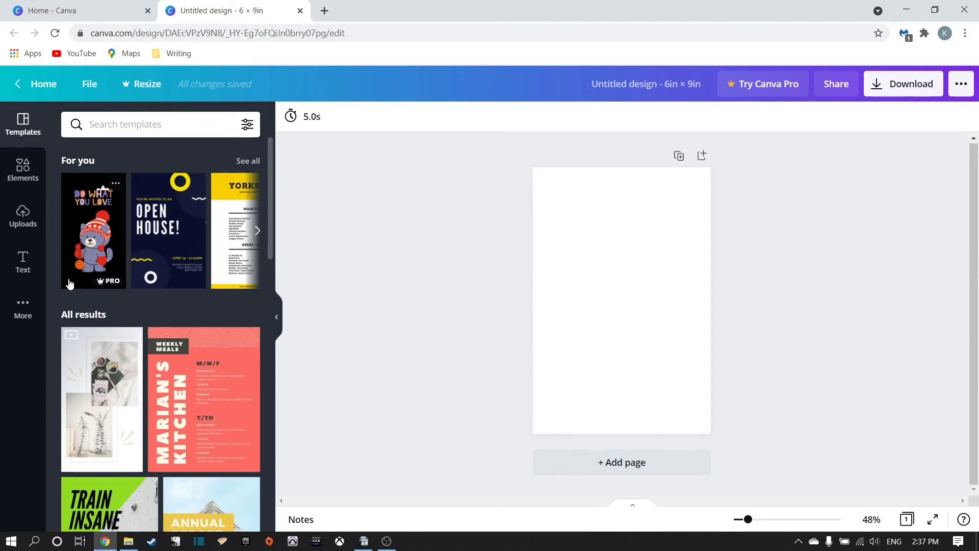
- Browse the heading styles and font combinations available for the cover text
click(22, 262)
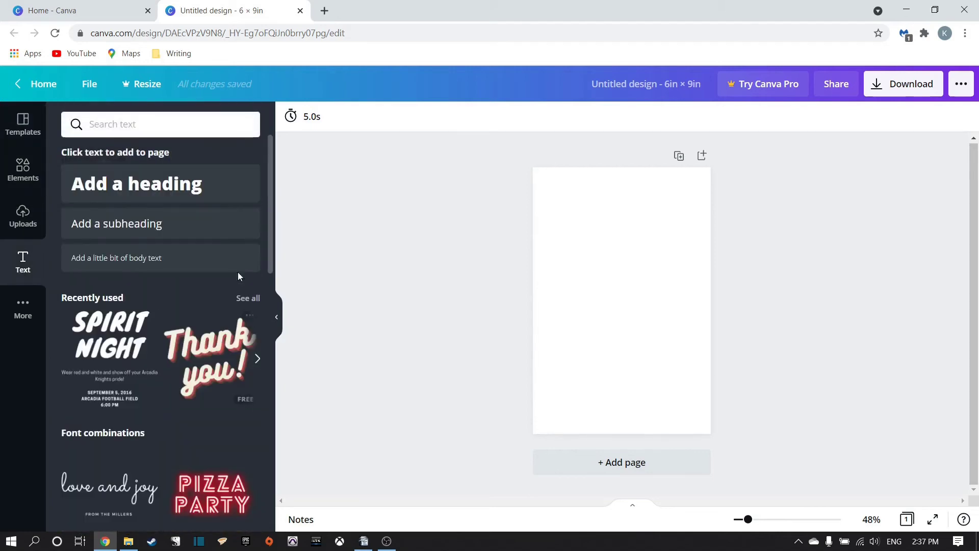
scroll(238, 276, down, 10)
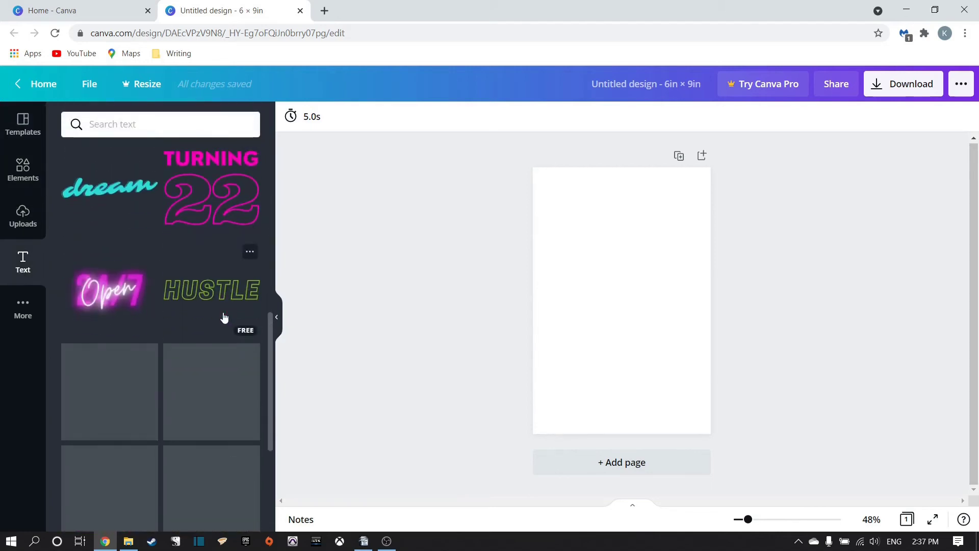
scroll(225, 317, down, 3)
scroll(227, 356, up, 13)
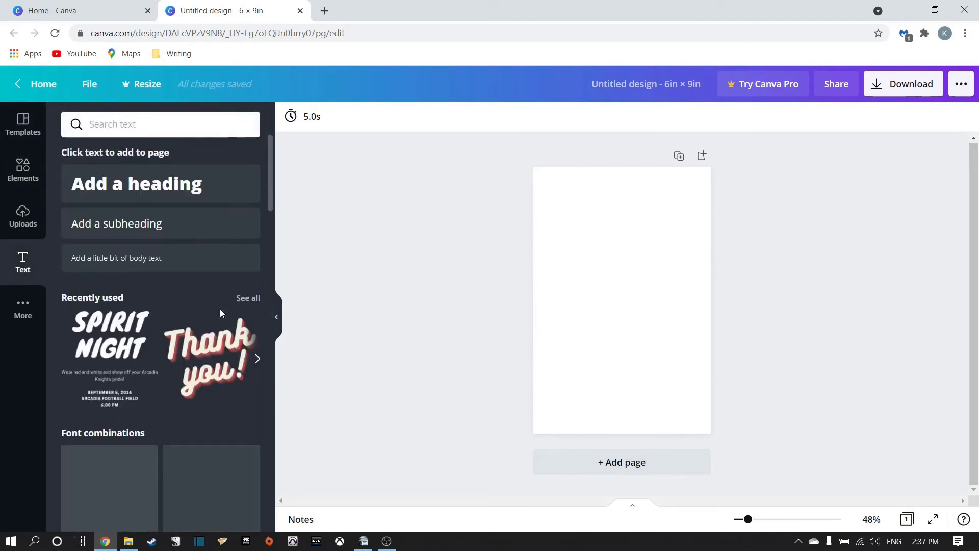
scroll(209, 357, down, 8)
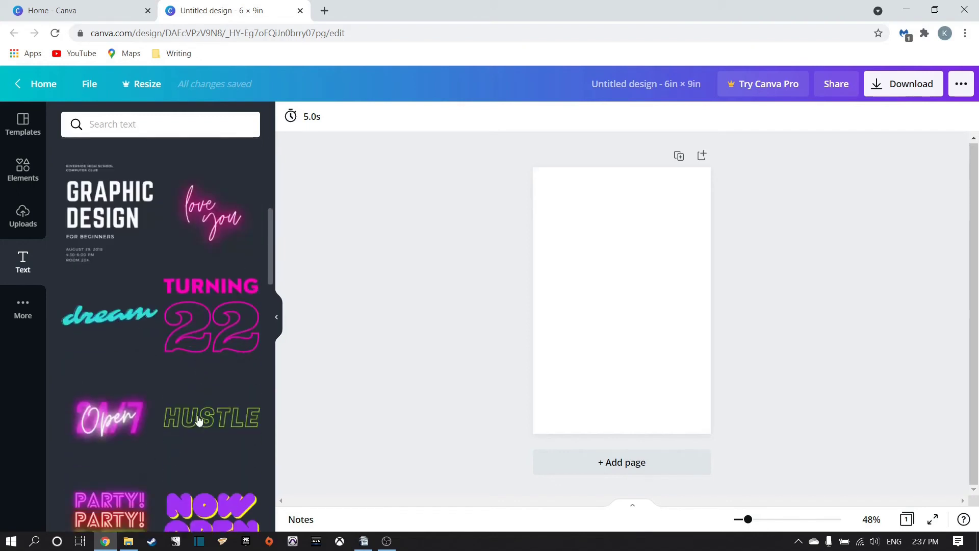
scroll(199, 419, down, 1)
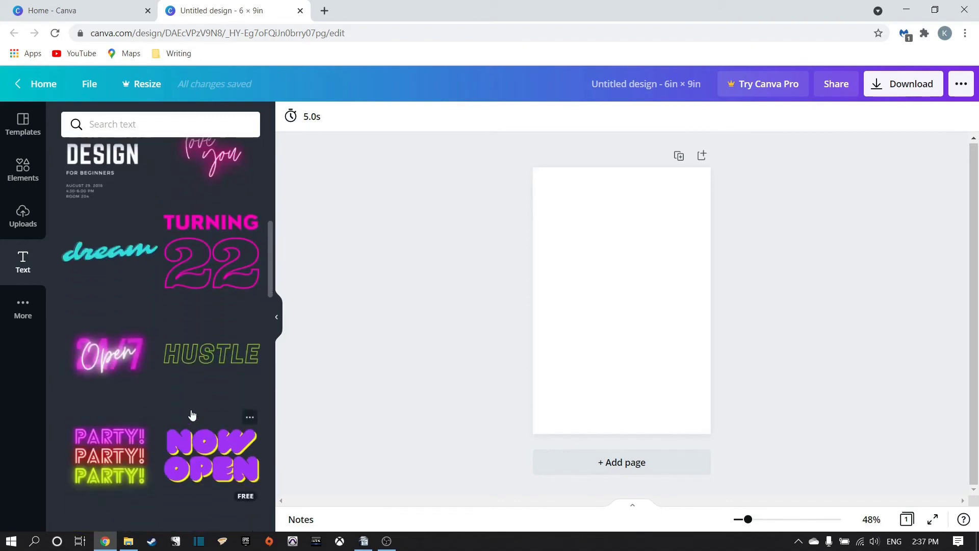
scroll(230, 370, up, 8)
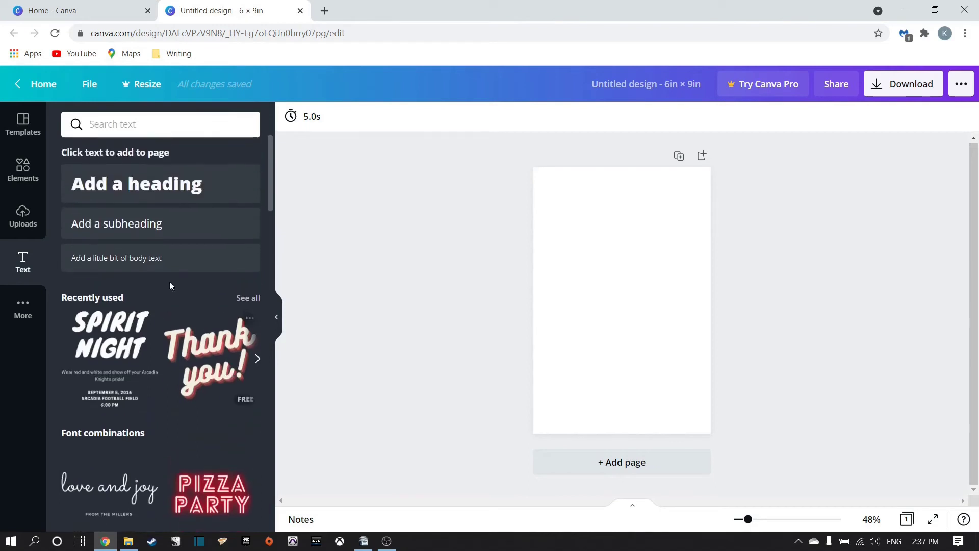
scroll(153, 316, down, 6)
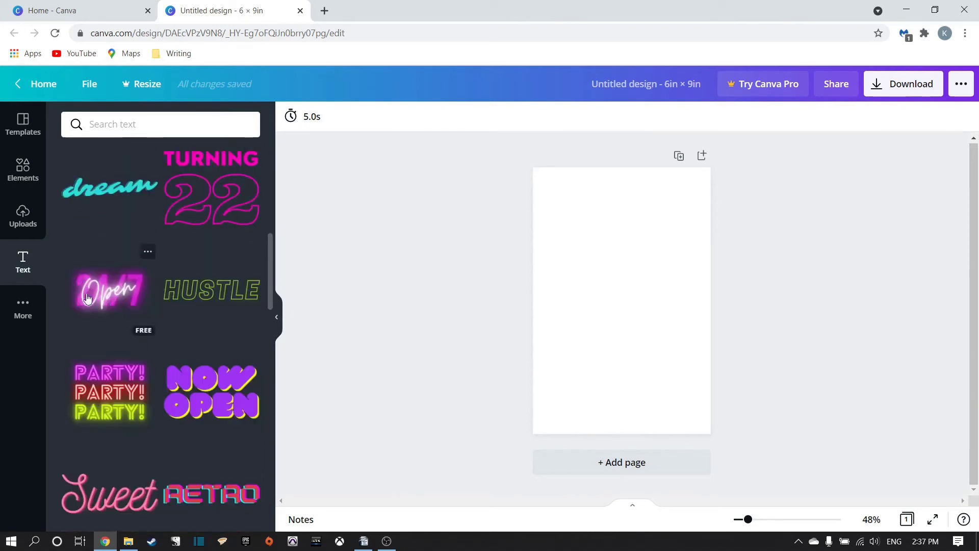
scroll(122, 357, down, 3)
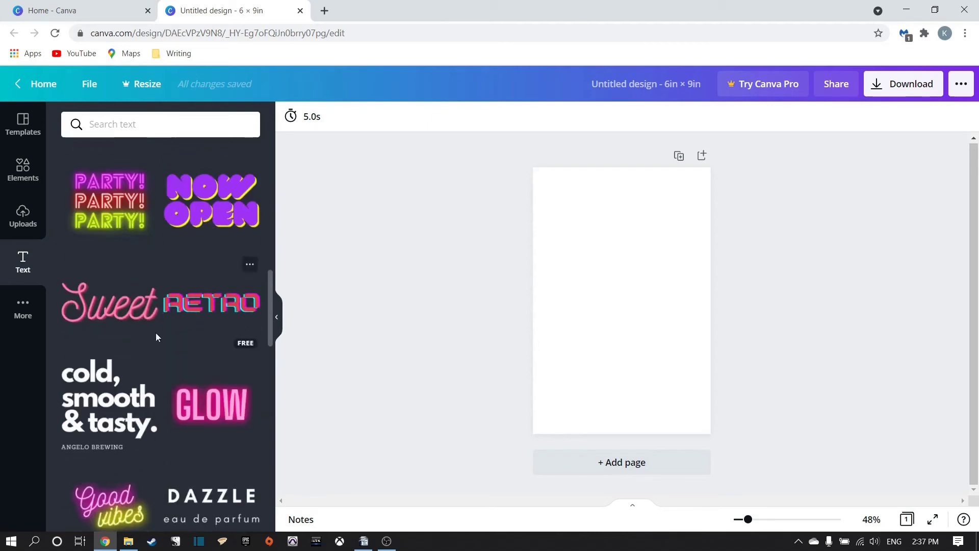
scroll(155, 332, down, 5)
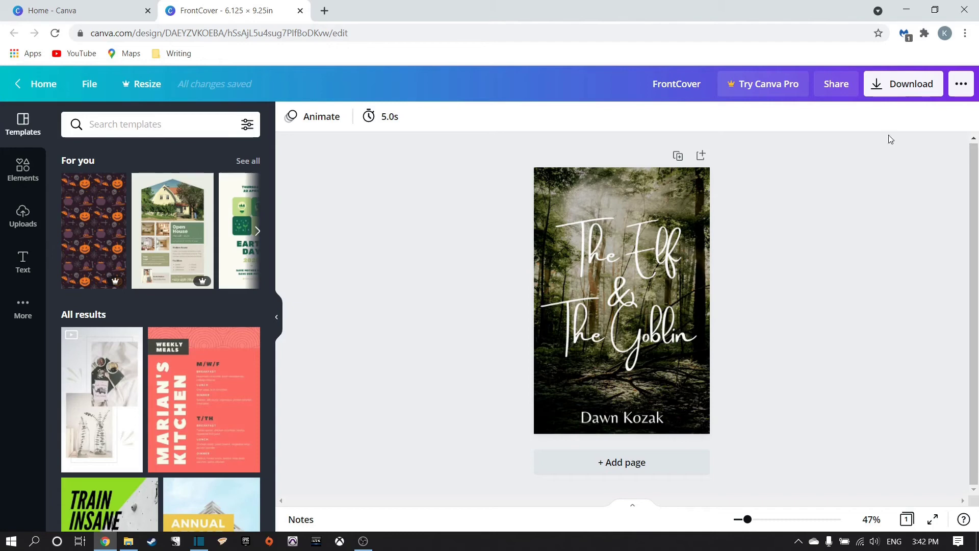
- Set the download file type of the FrontCover design to PDF Print after reviewing the other formats
click(877, 86)
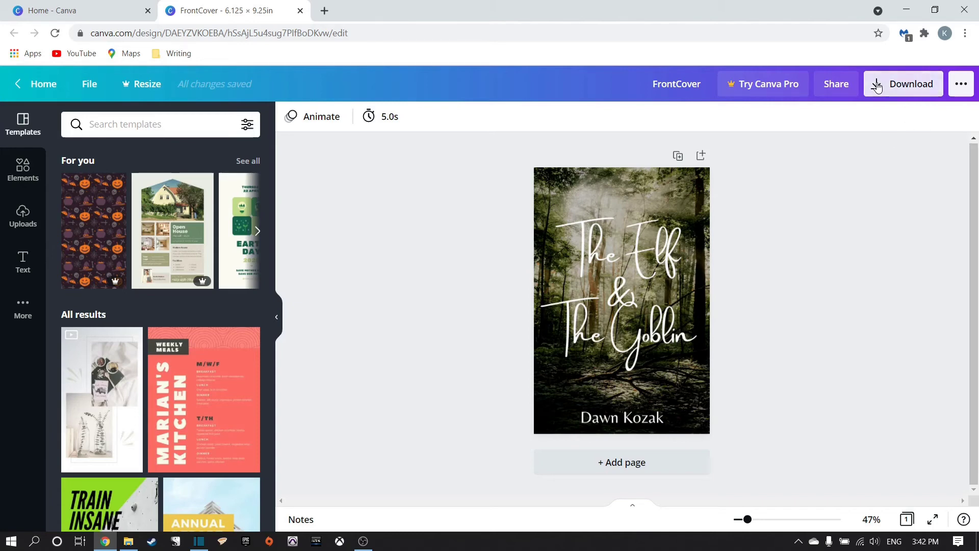
click(892, 175)
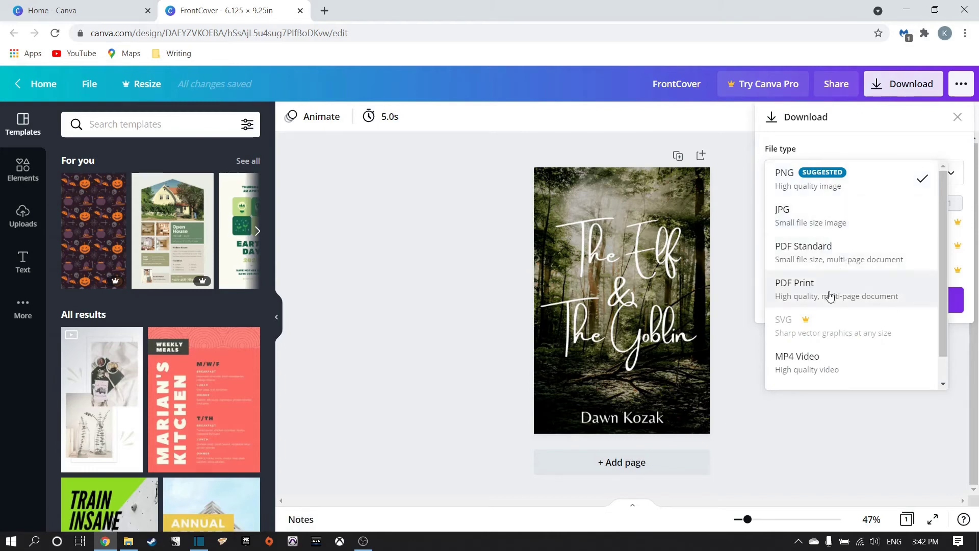
click(829, 295)
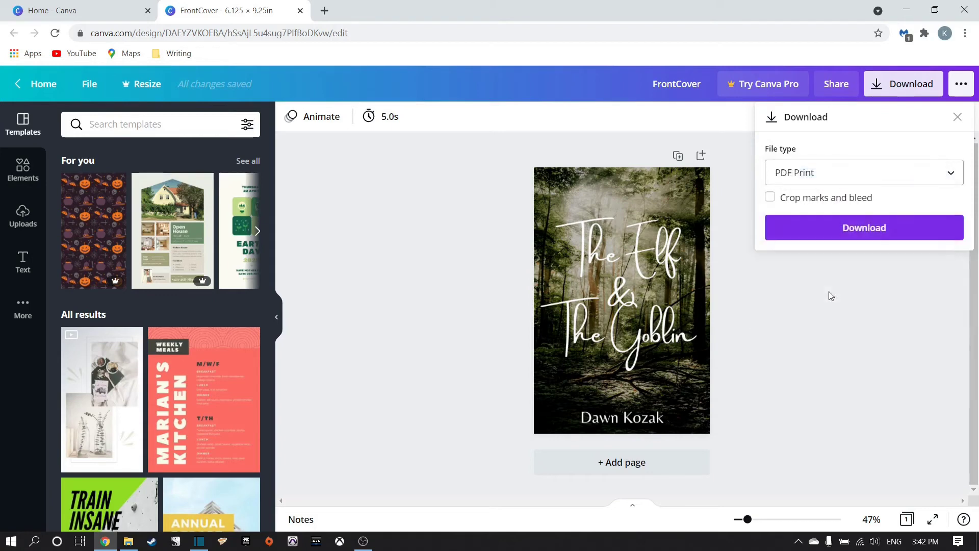
click(799, 183)
scroll(818, 191, down, 1)
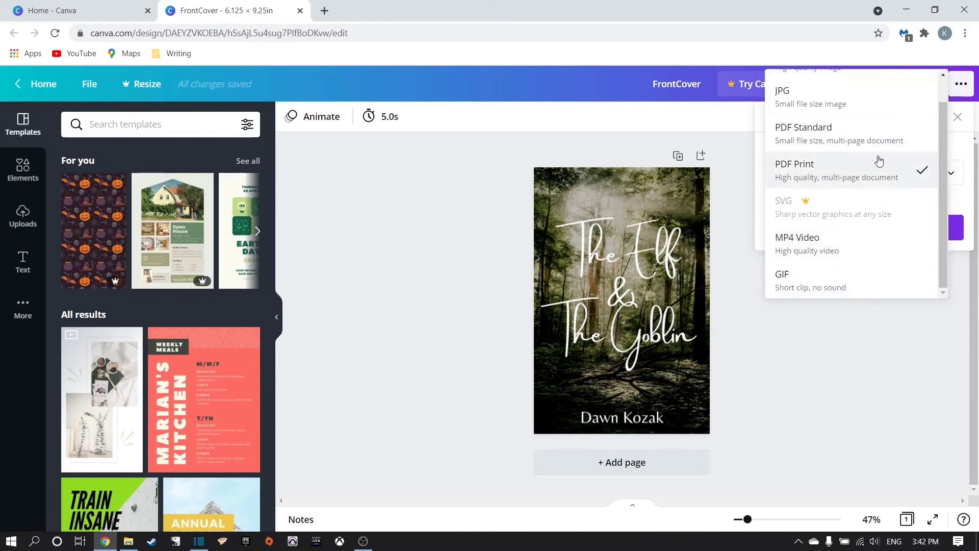
click(889, 173)
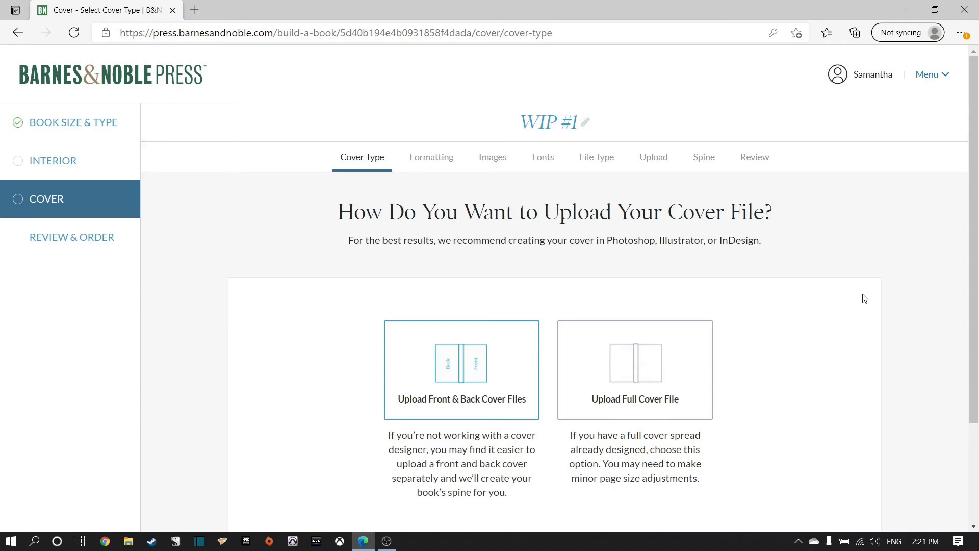
- Switch to Barnes & Noble Press, save the separate front and back cover choice, and continue past the cover upload stage to the spine
scroll(846, 311, down, 2)
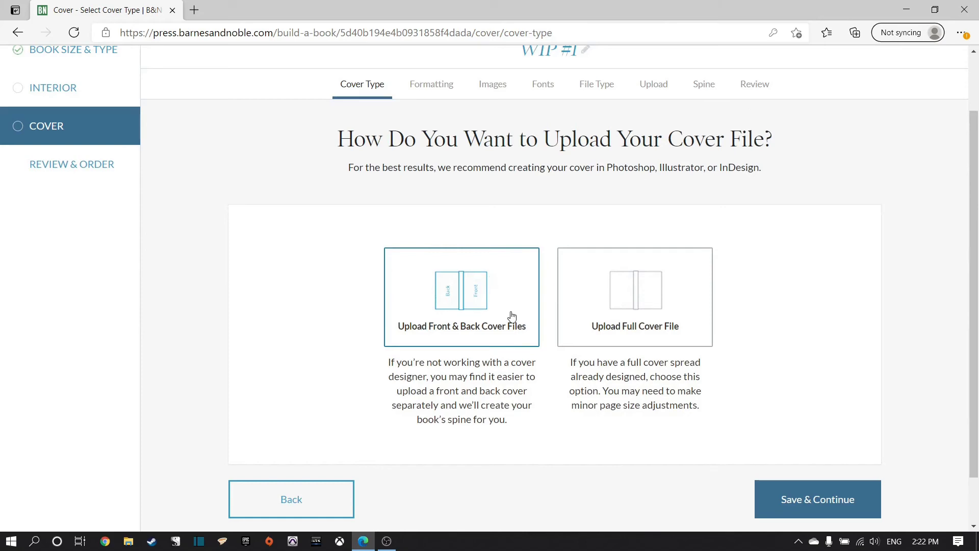
click(834, 505)
click(556, 303)
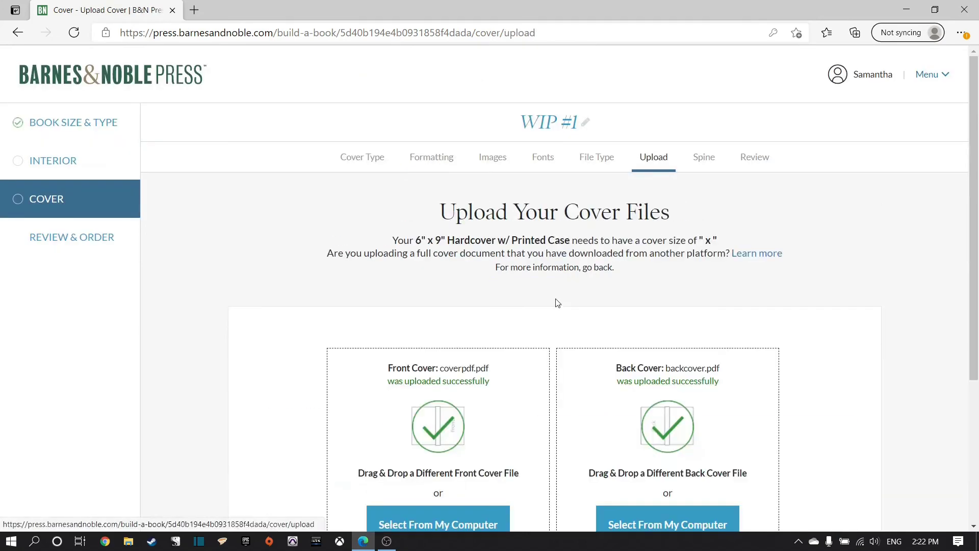
scroll(861, 316, down, 3)
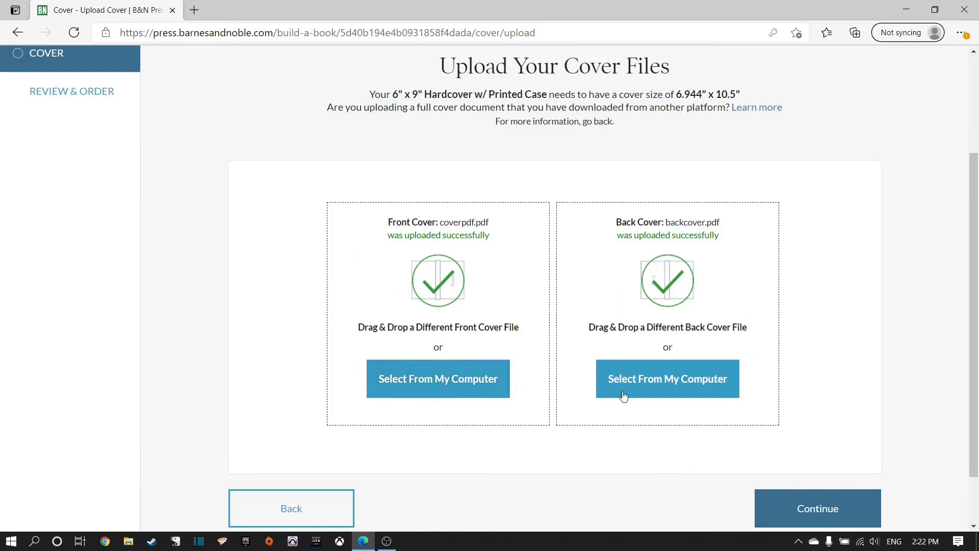
click(831, 518)
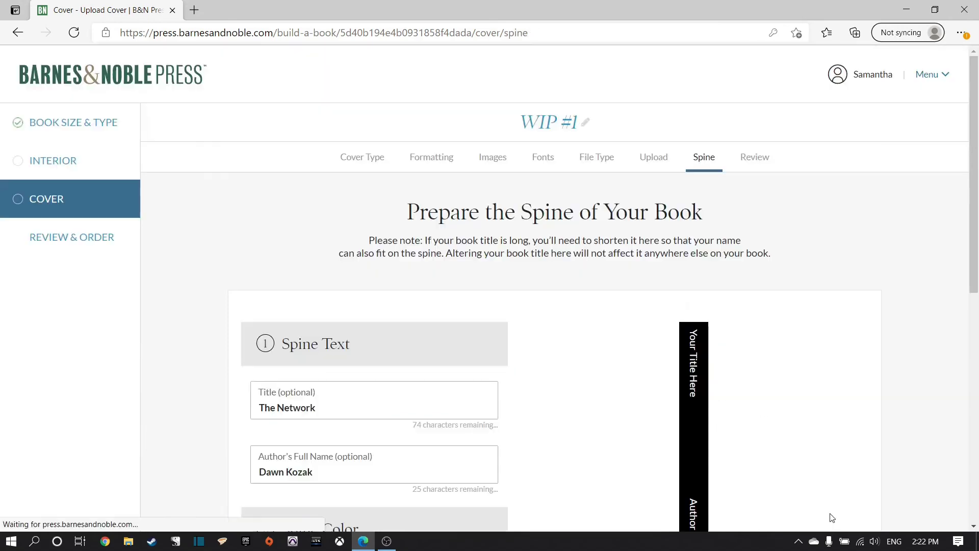
- Review the spine's title and author fields and examine the spine color palette without changing the color
scroll(806, 470, down, 1)
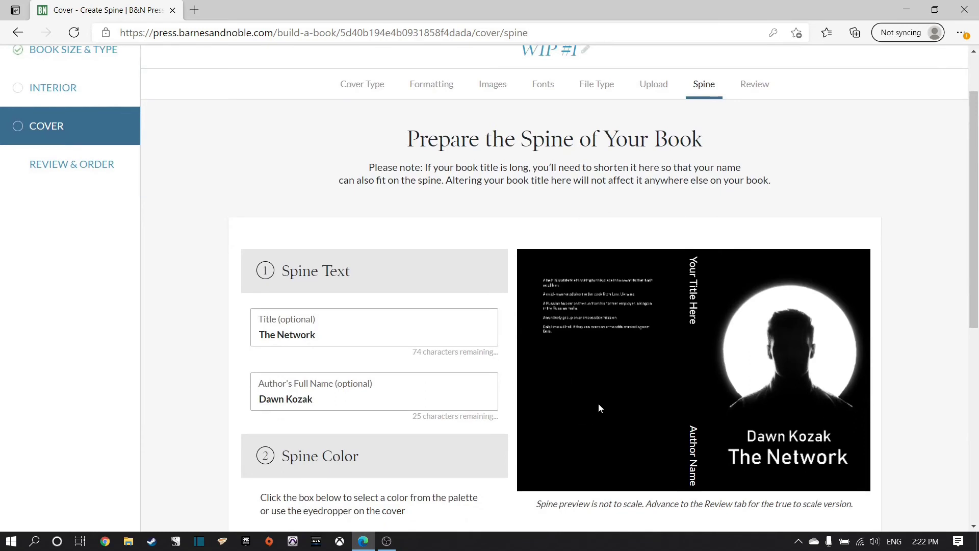
scroll(602, 357, down, 1)
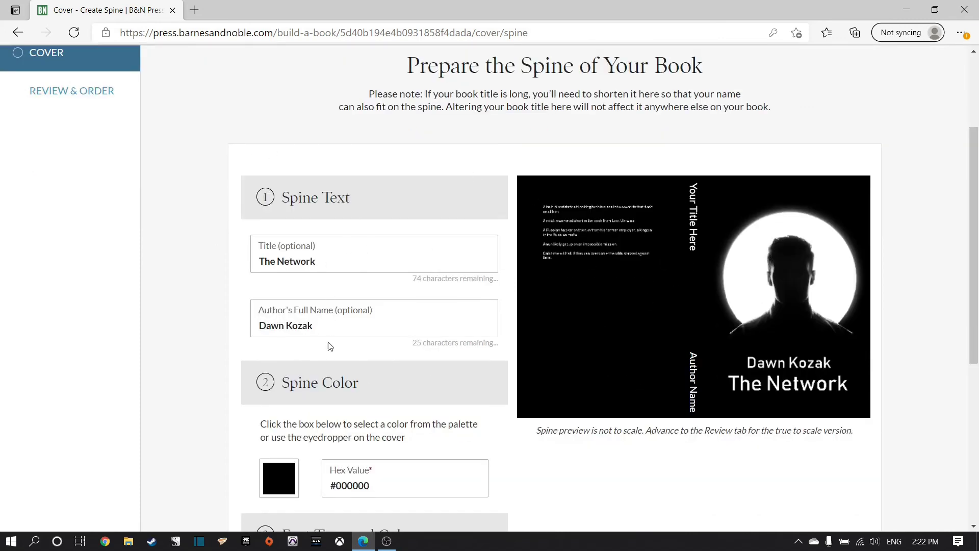
scroll(351, 348, down, 1)
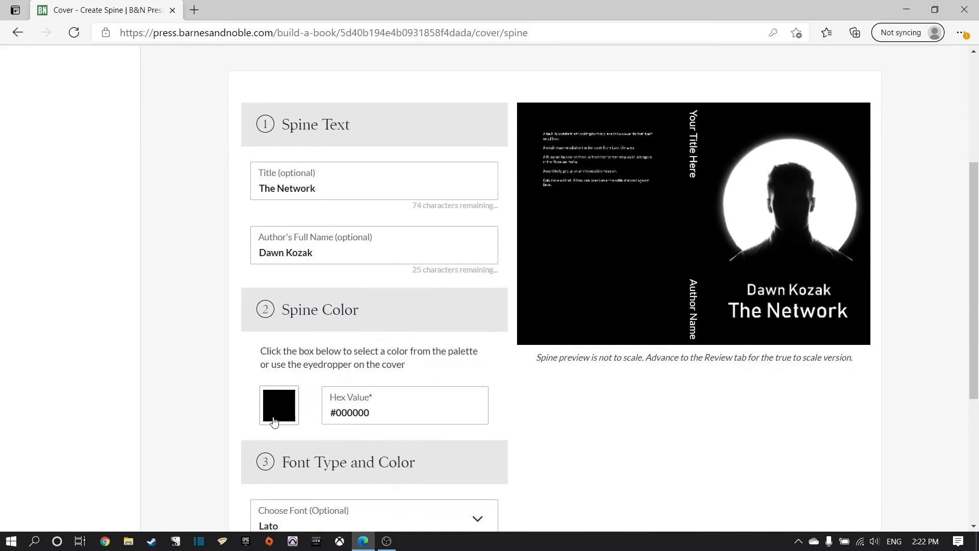
click(275, 422)
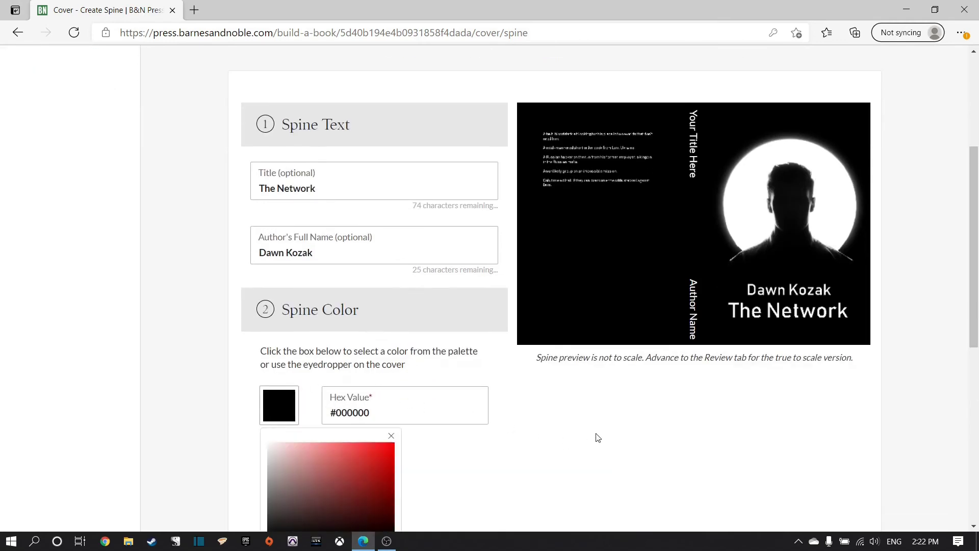
scroll(531, 423, down, 1)
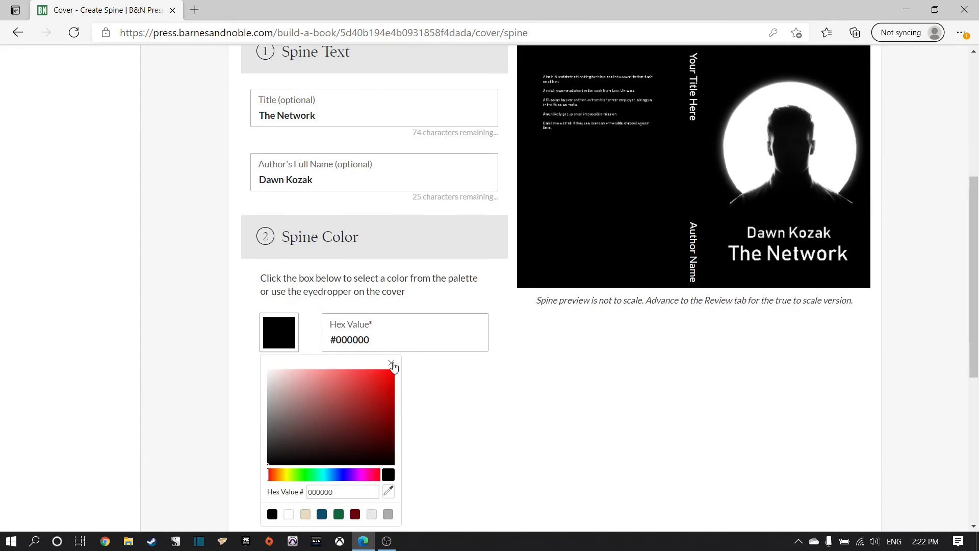
click(392, 364)
- Examine the fonts offered for the spine text and the font color setting, without changing either
scroll(544, 417, down, 2)
click(464, 317)
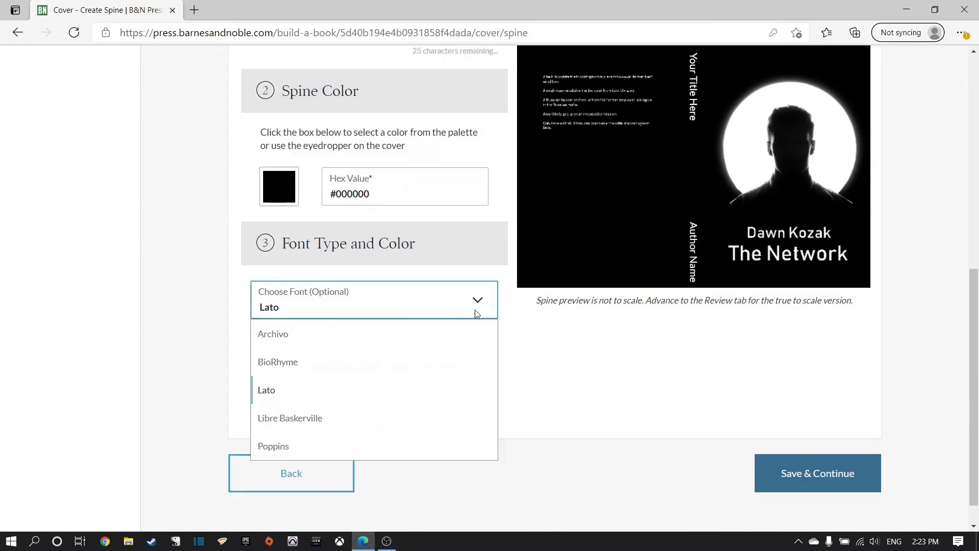
scroll(459, 341, down, 1)
scroll(456, 352, up, 2)
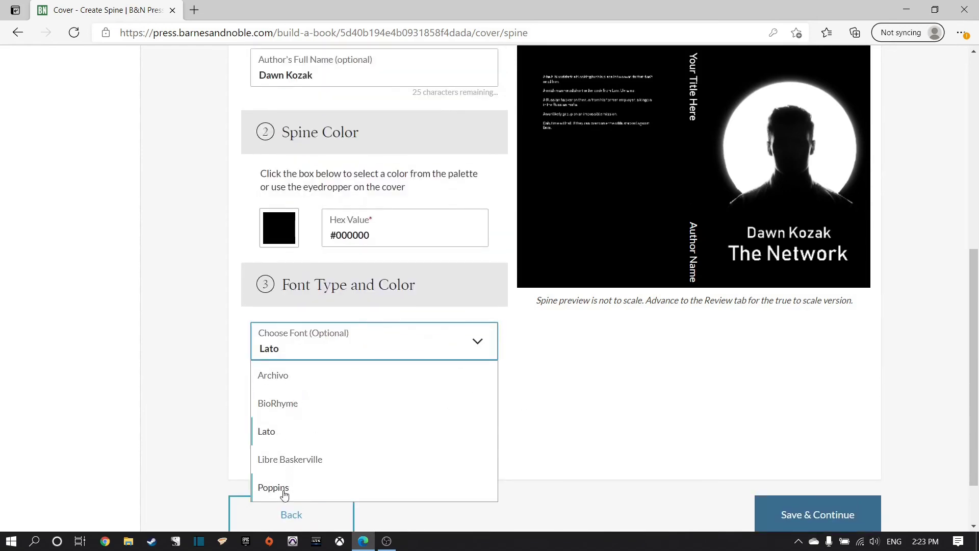
click(481, 351)
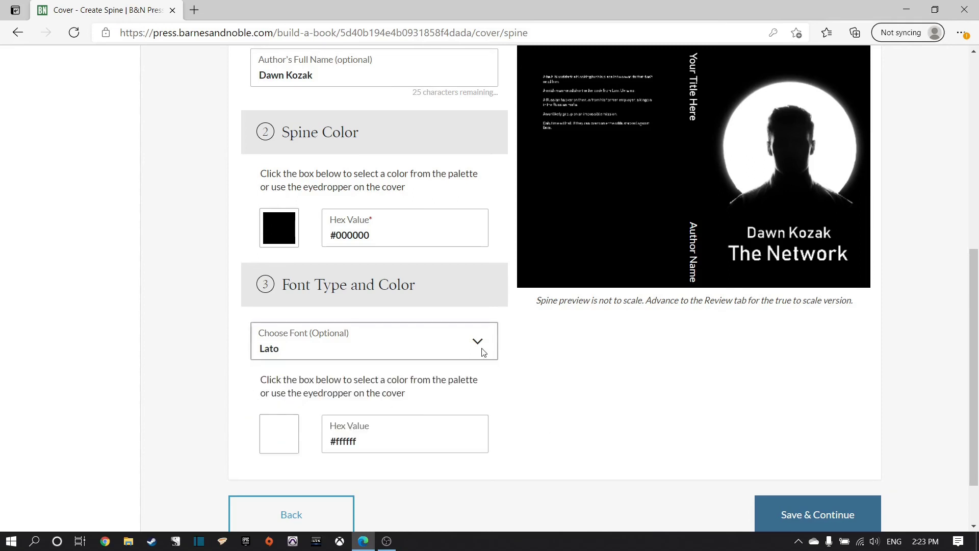
click(482, 352)
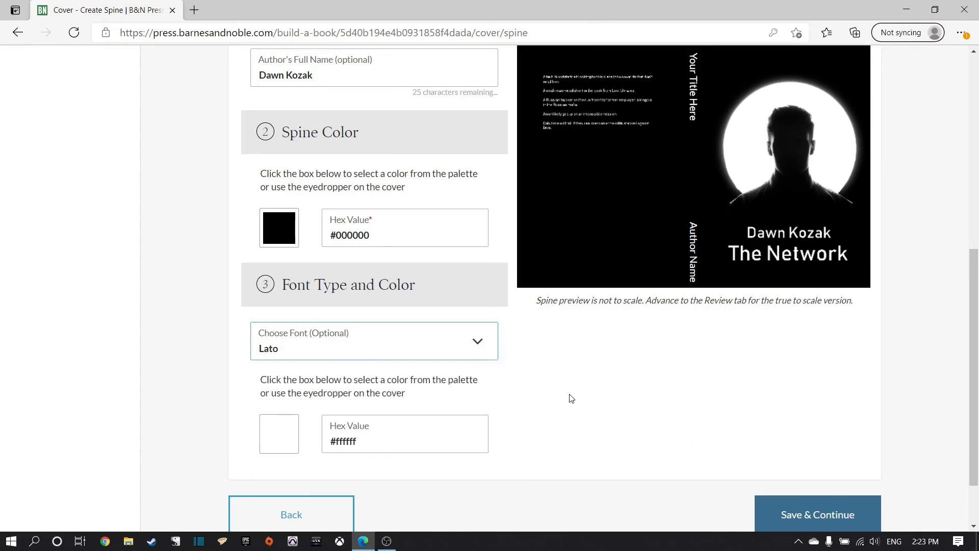
click(623, 411)
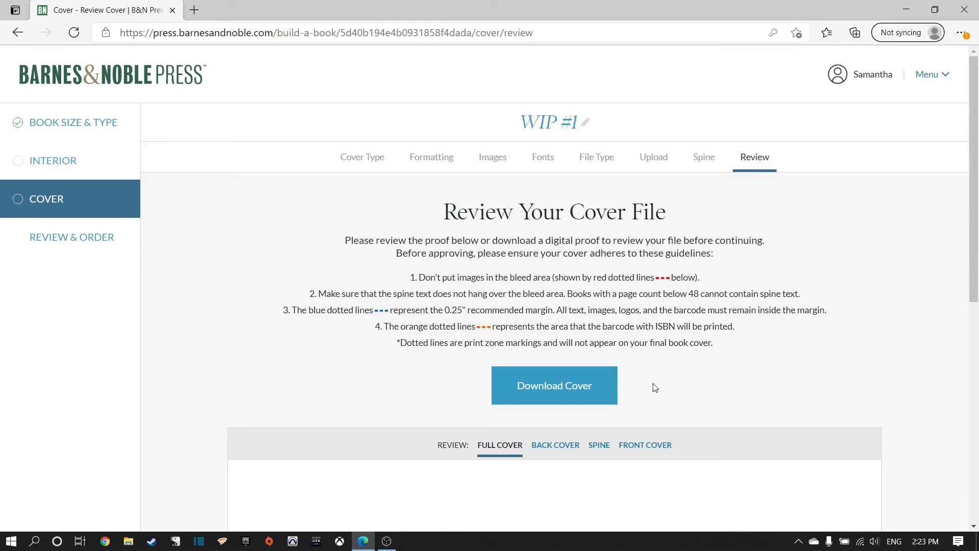
- Review the cover review page's guidelines, the full cover proof area and the copyright and approval checkboxes
scroll(735, 347, down, 10)
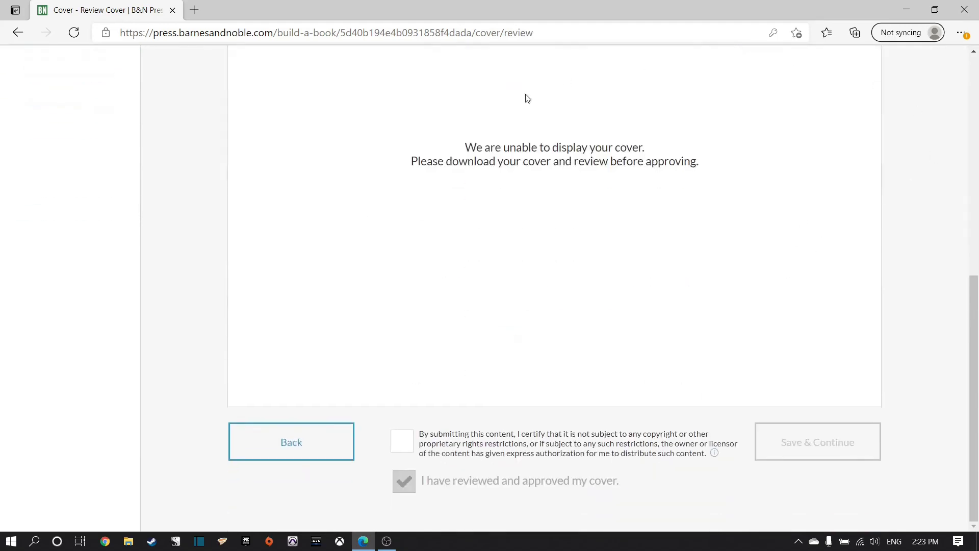
scroll(803, 222, up, 5)
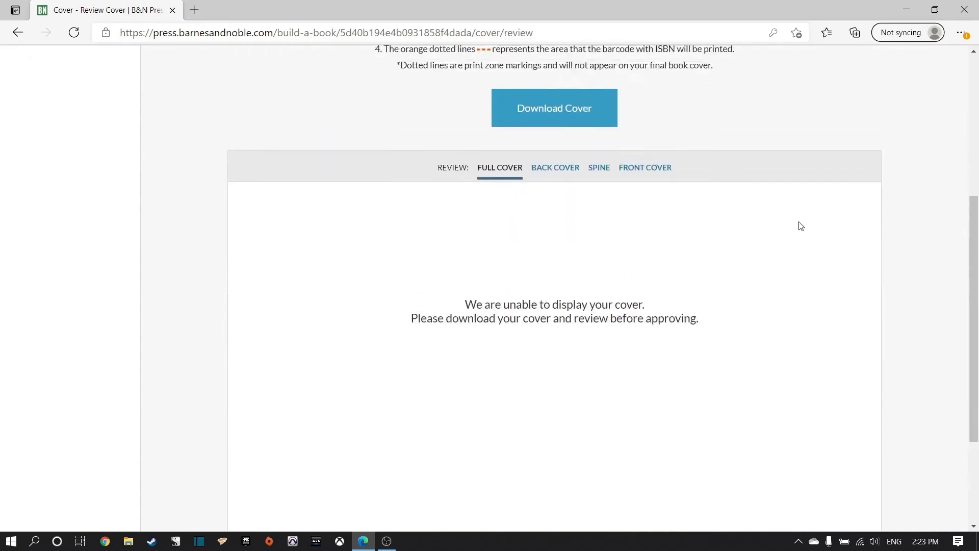
scroll(770, 228, up, 3)
scroll(575, 163, down, 10)
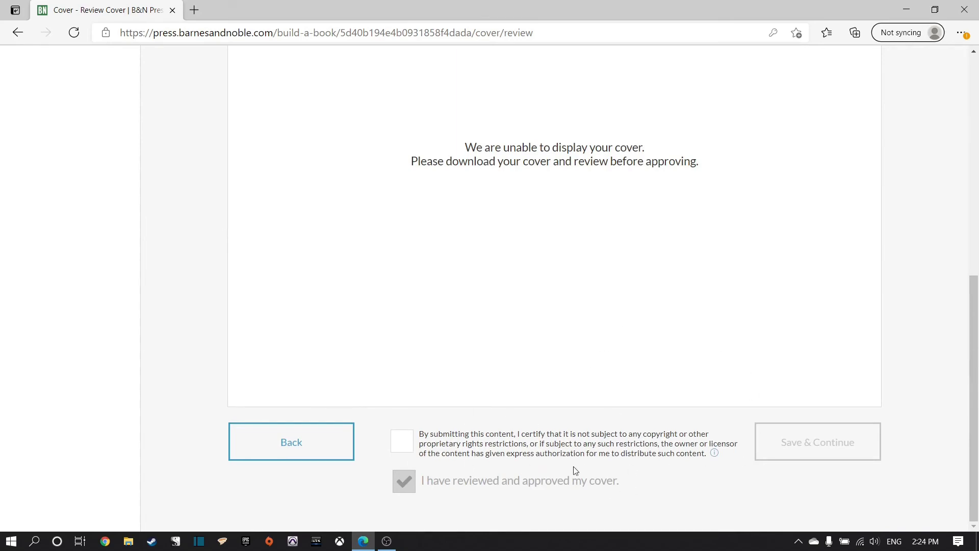
scroll(677, 289, up, 8)
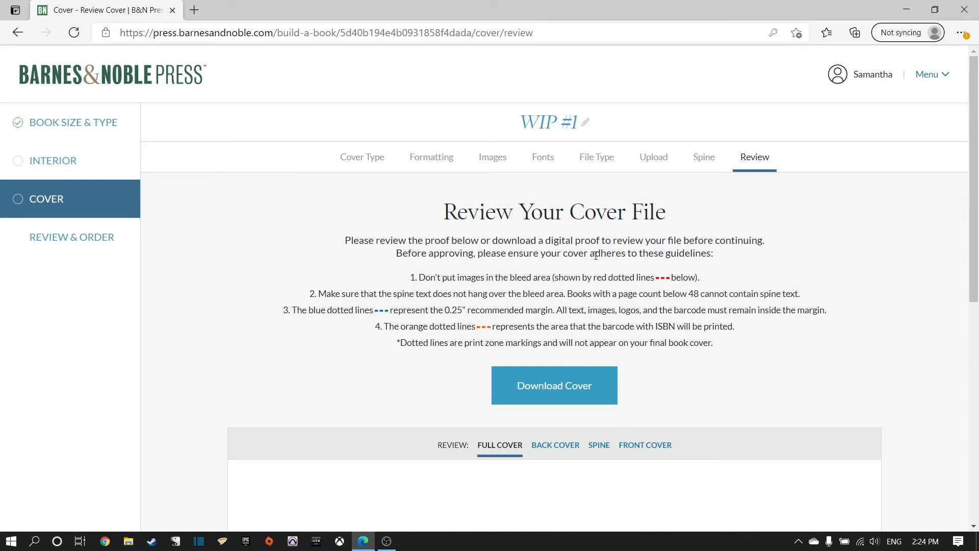
- Return to the project list and examine the status, format and list price of WIP #1 and The Elf and the Goblin
click(162, 83)
scroll(976, 376, down, 3)
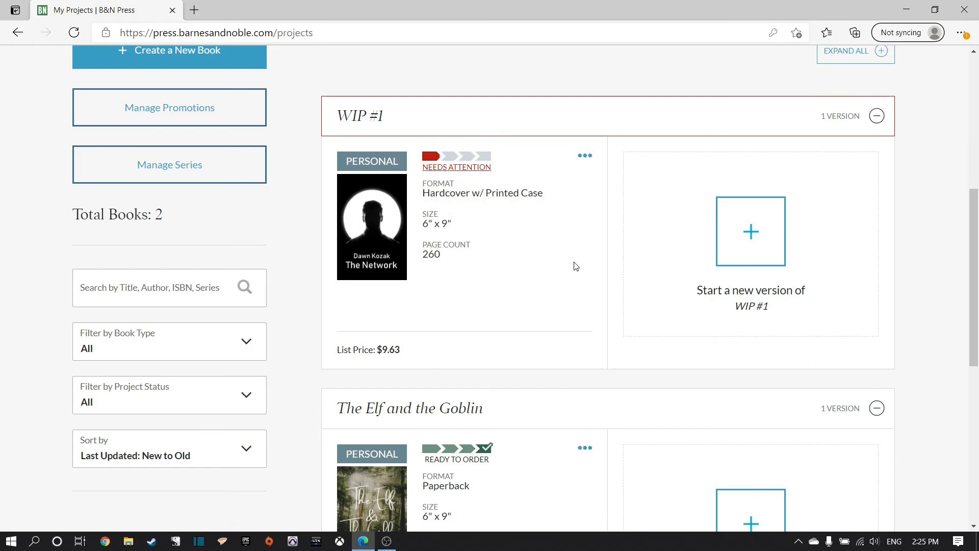
scroll(566, 240, down, 5)
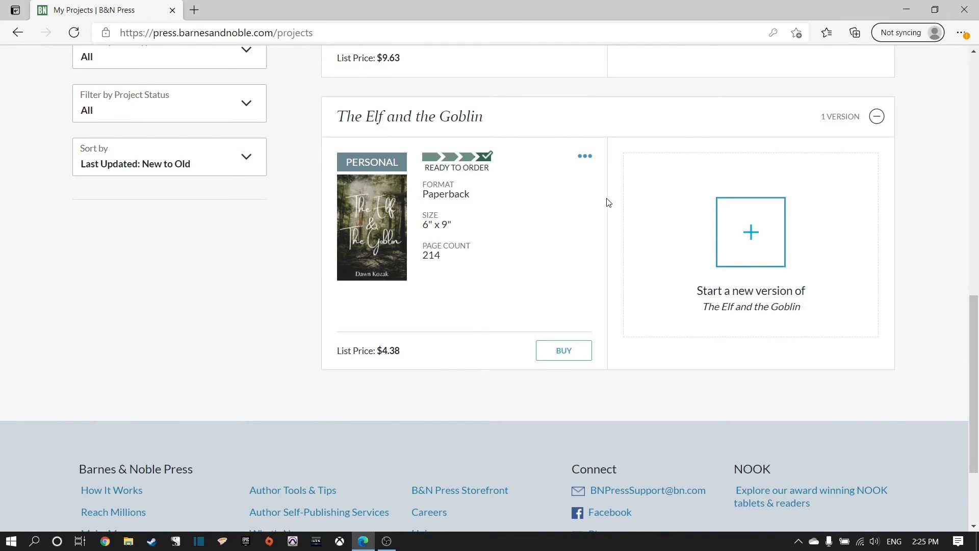
scroll(398, 365, down, 2)
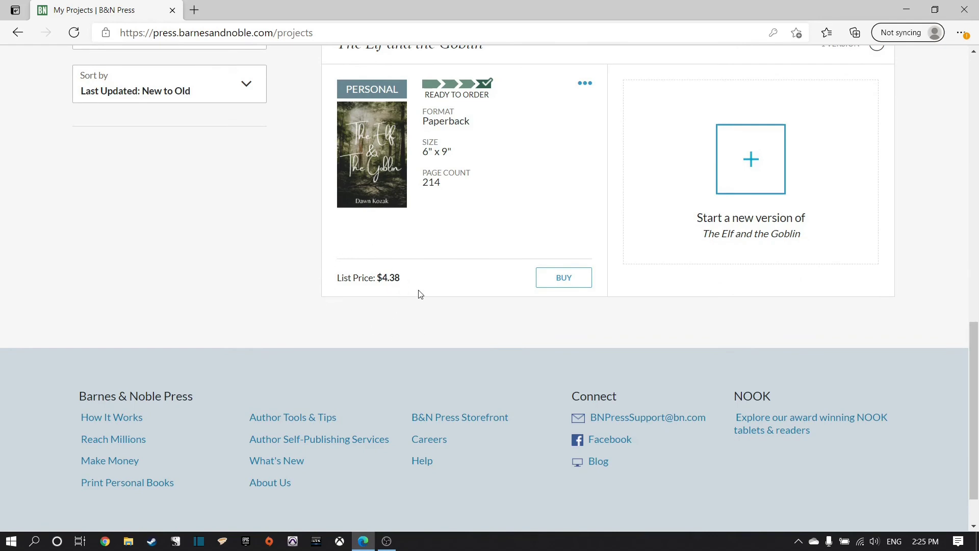
scroll(599, 226, up, 1)
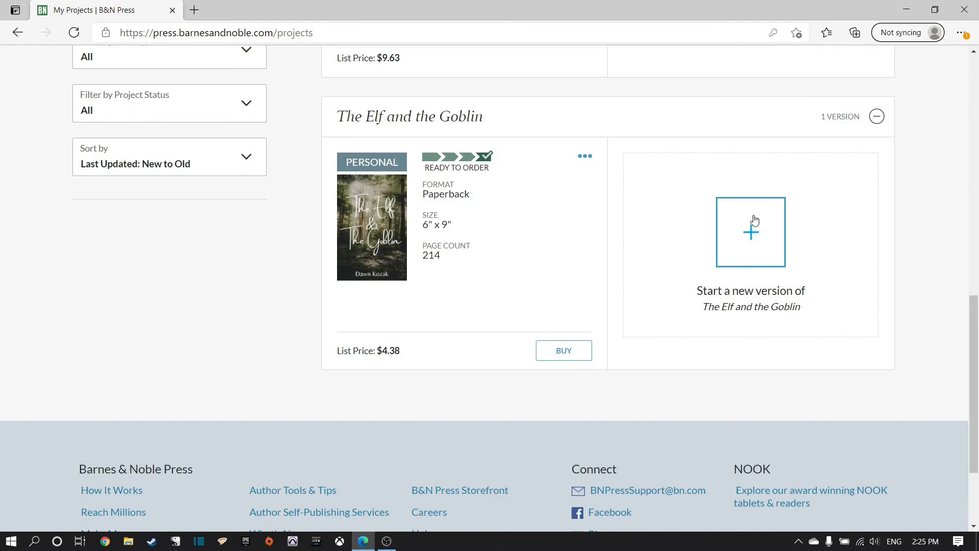
scroll(754, 219, up, 1)
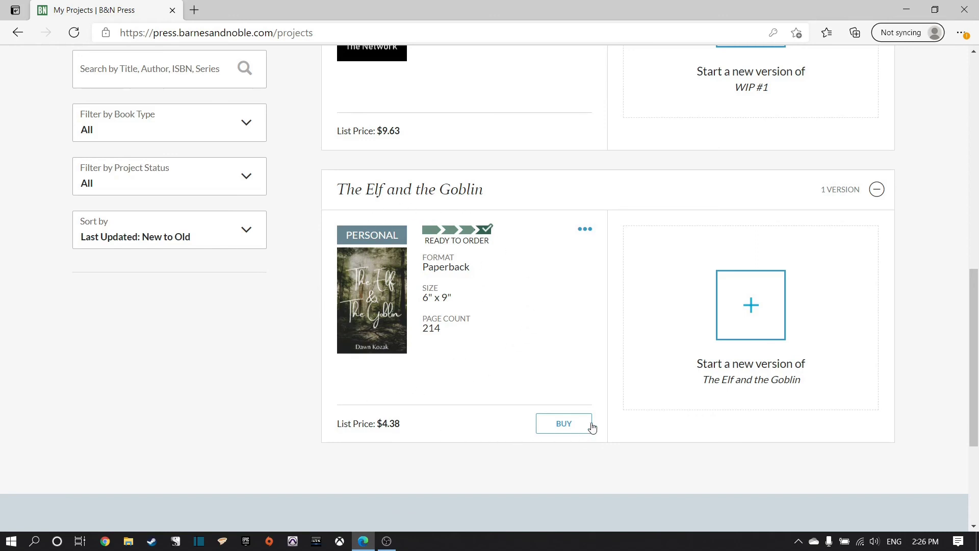
- Add the paperback of The Elf and the Goblin to the cart and open the shopping cart to check its quantity
click(571, 428)
scroll(561, 357, down, 4)
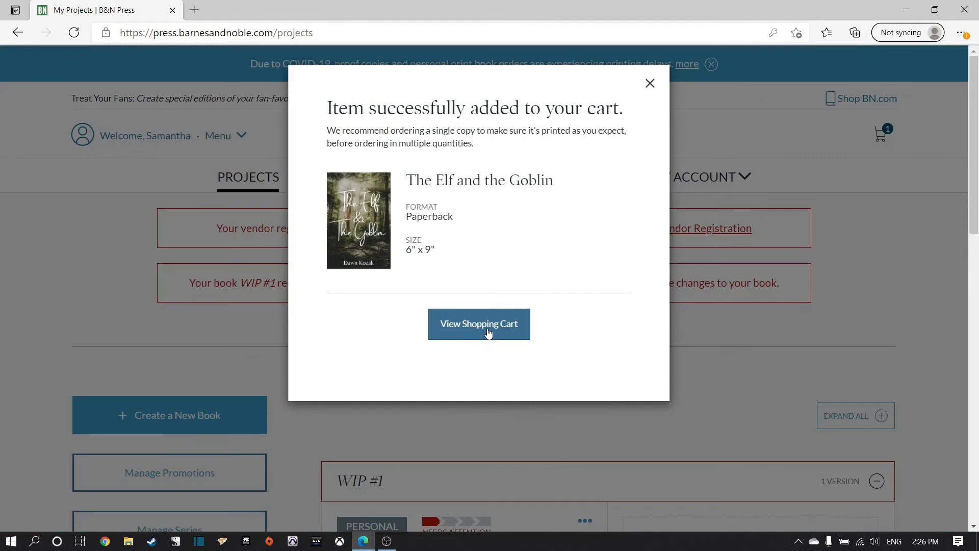
click(488, 331)
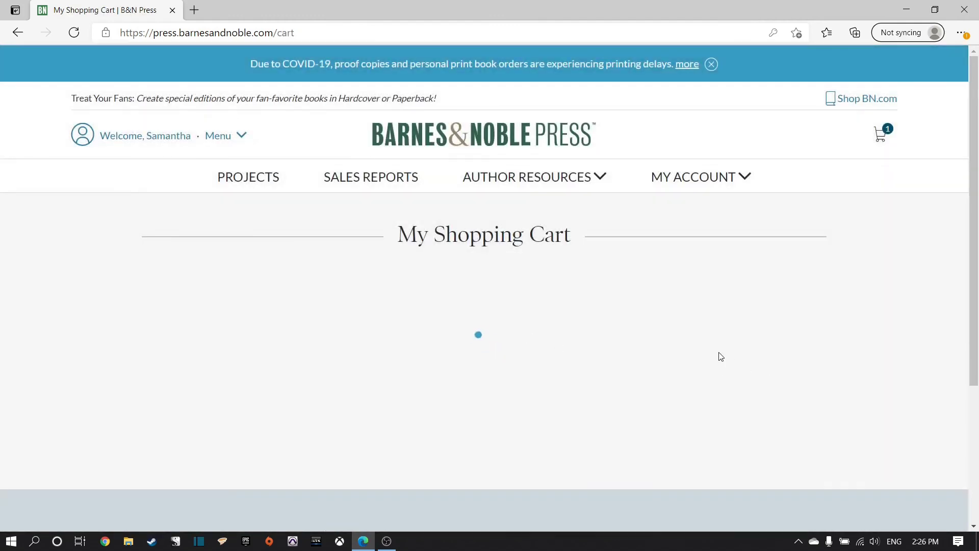
scroll(719, 352, down, 2)
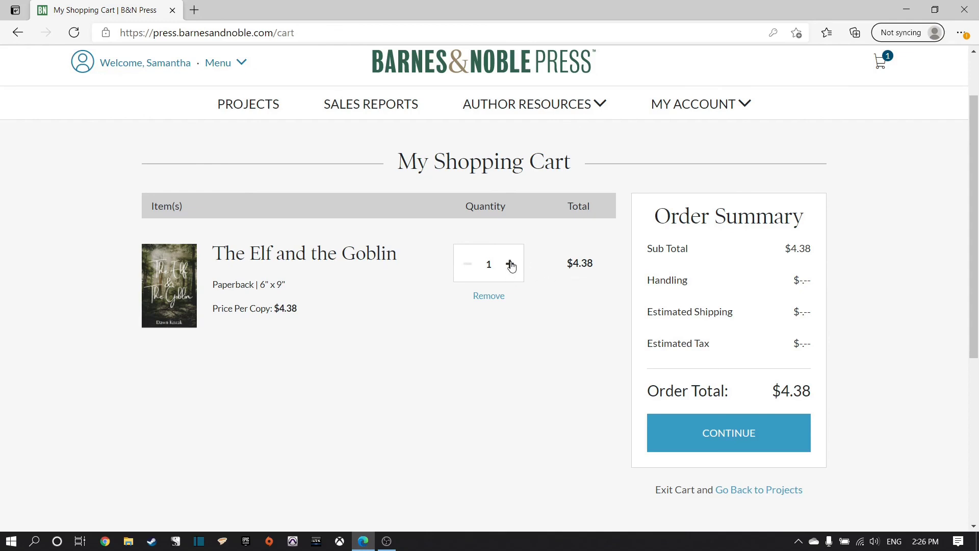
click(510, 264)
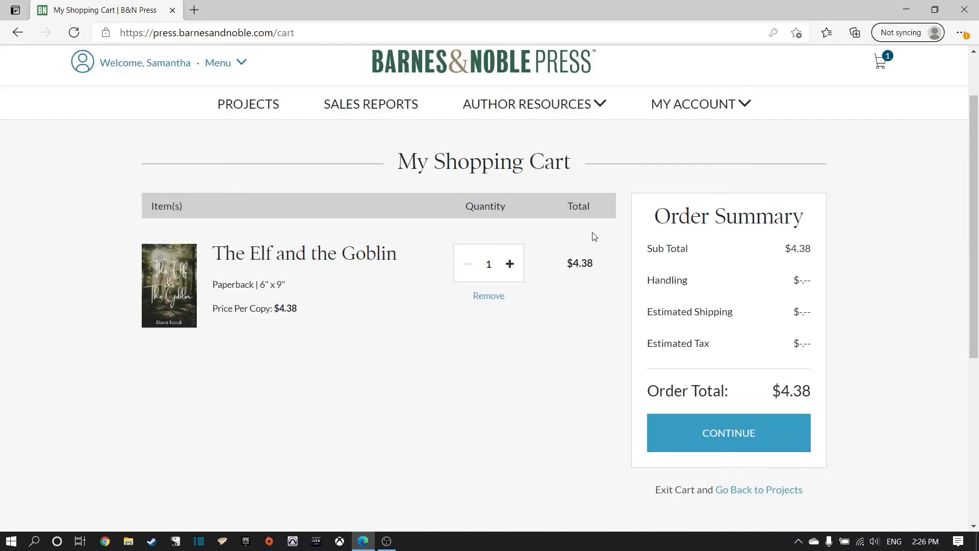